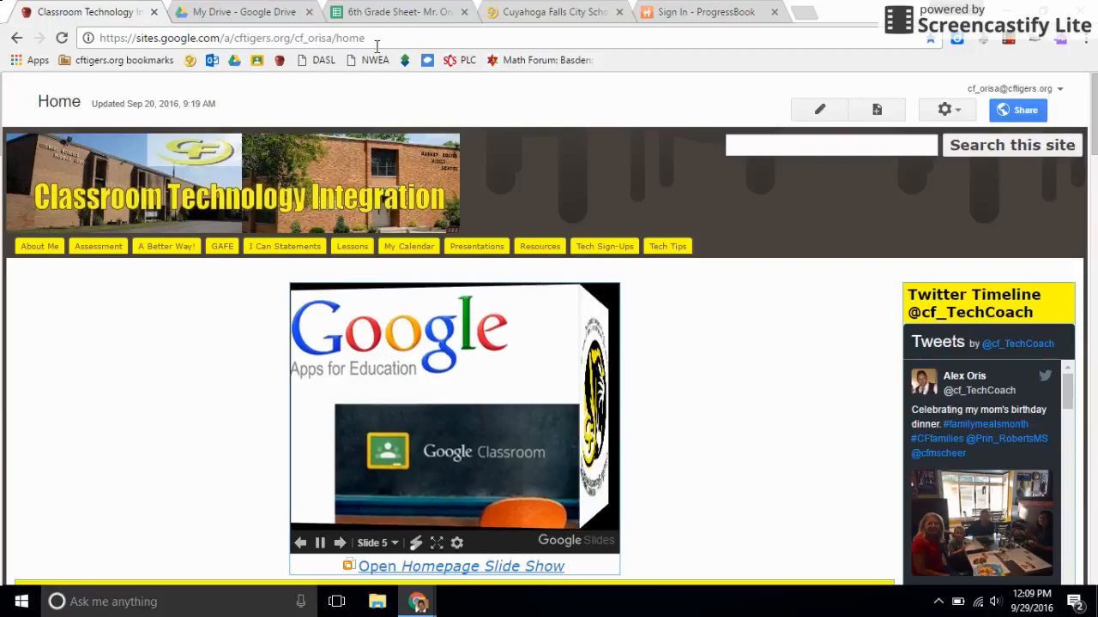
Step: Switch to the 6th Grade Sheet spreadsheet and enter the label MEAN in cell A8 below Math
left_click(387, 12)
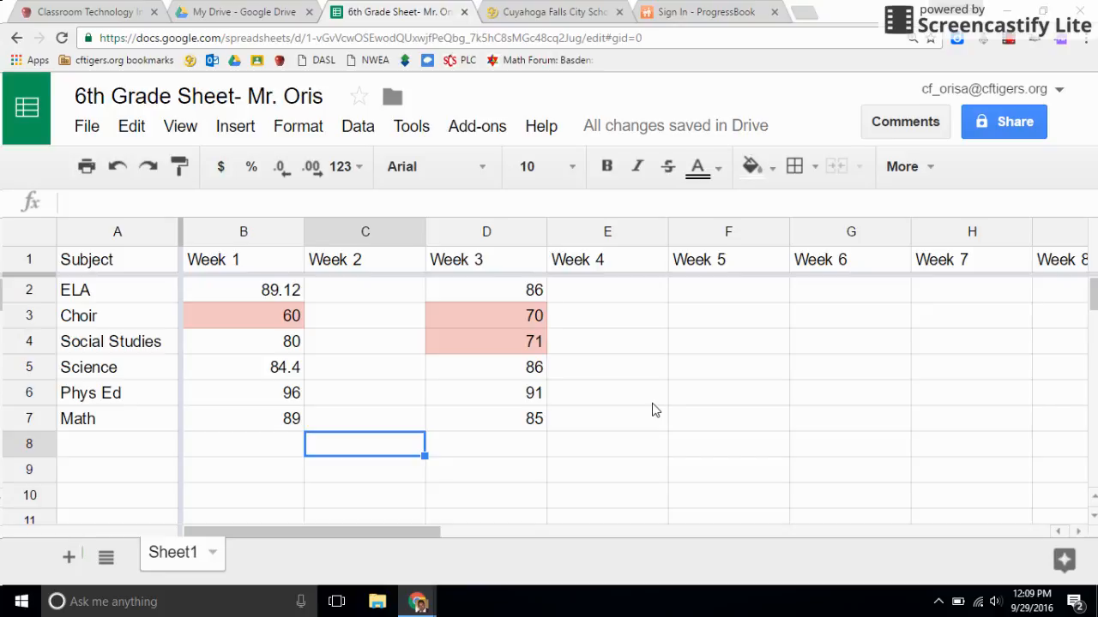
left_click(134, 453)
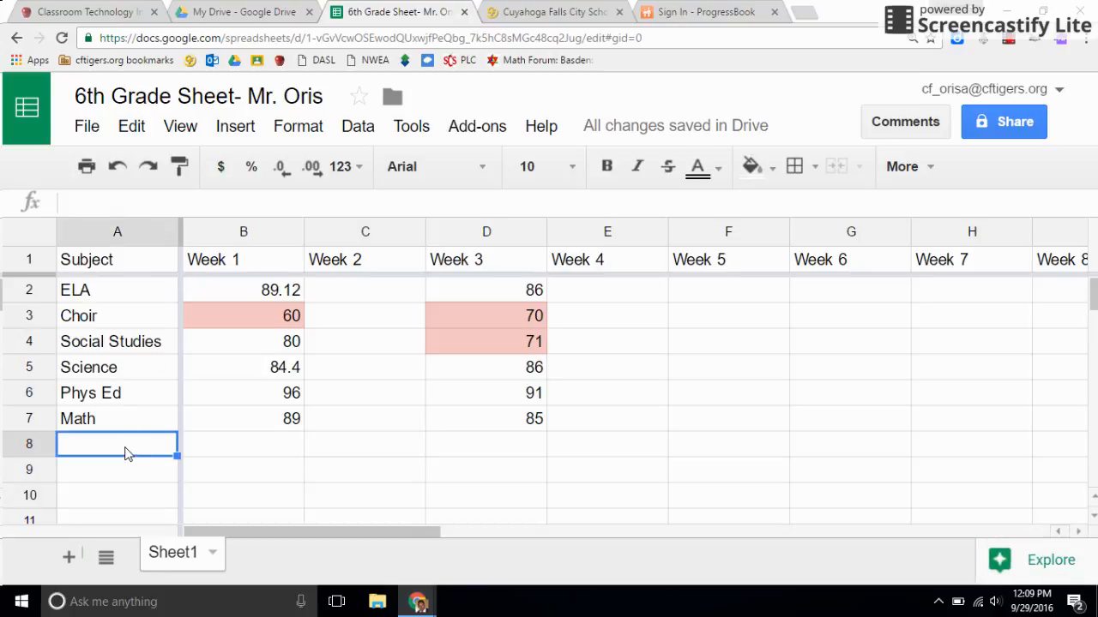
type("MEAN")
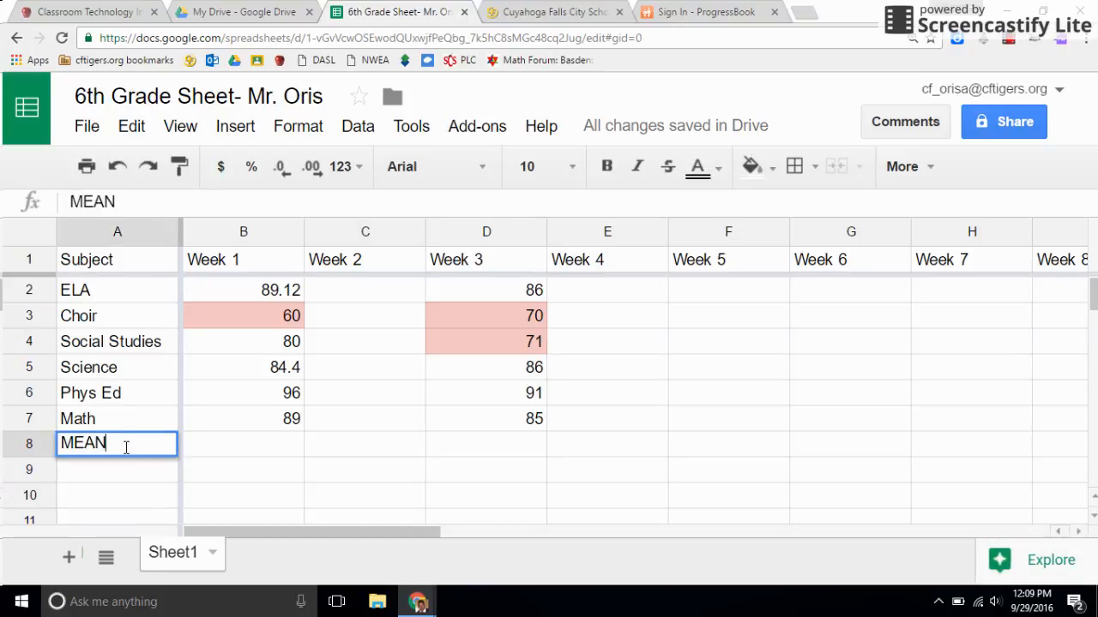
key("Return")
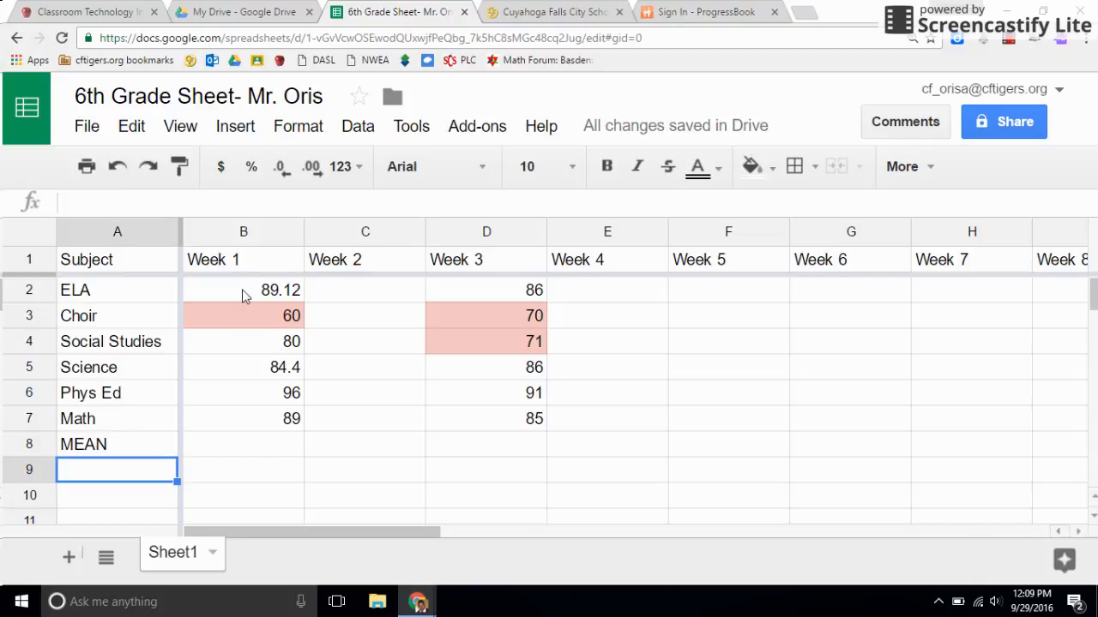
Step: Format the whole MEAN row (row 8) with bold, blue text
left_click(145, 454)
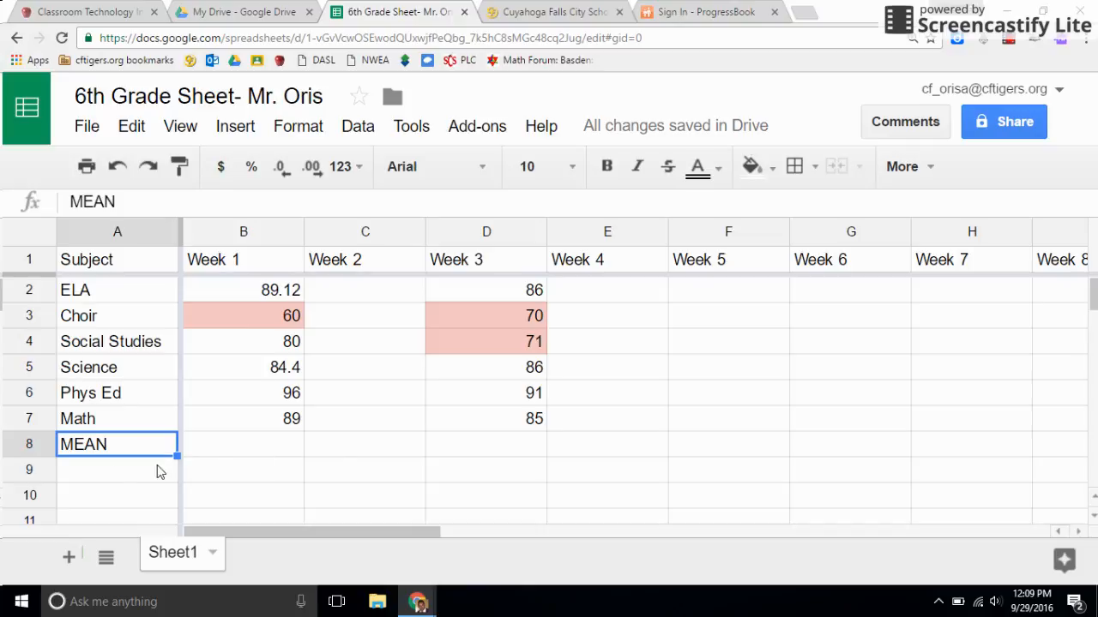
left_click(19, 444)
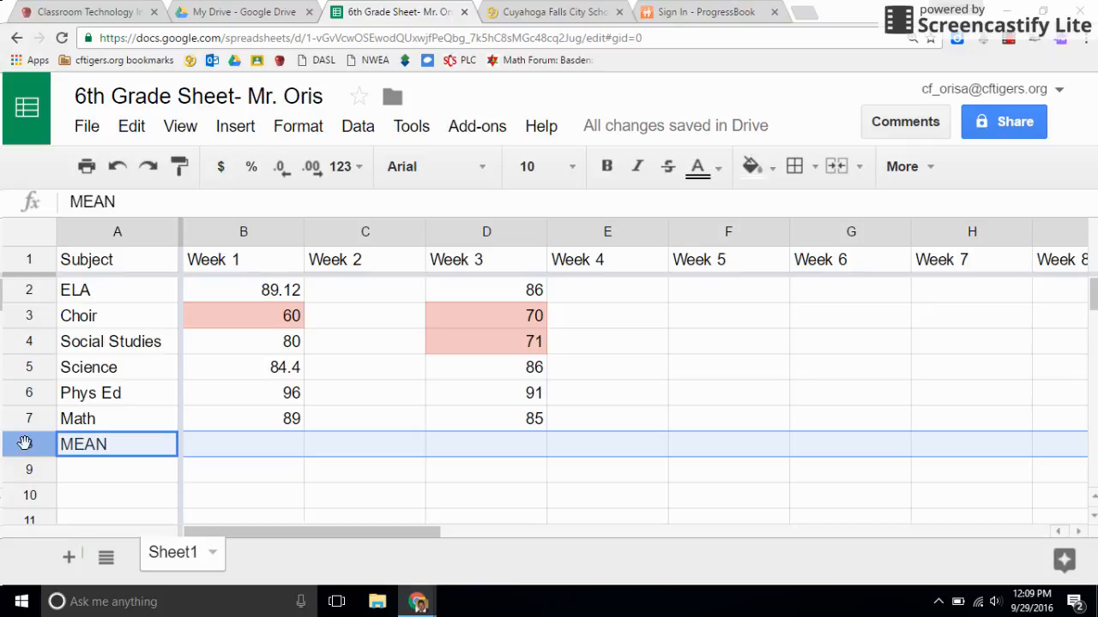
left_click(607, 168)
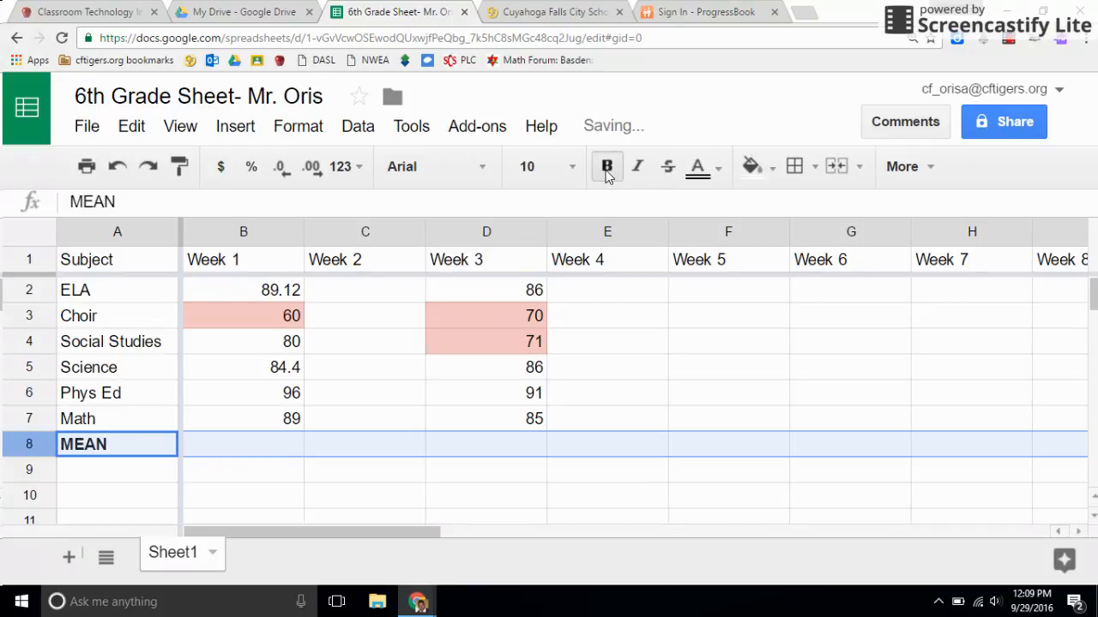
left_click(701, 170)
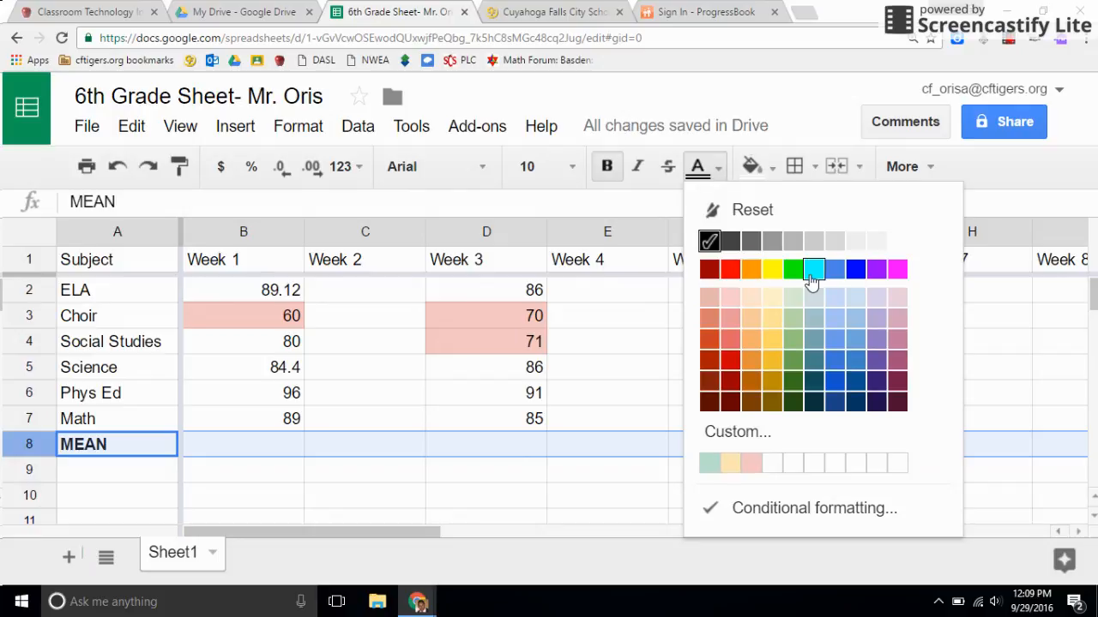
left_click(856, 271)
left_click(296, 469)
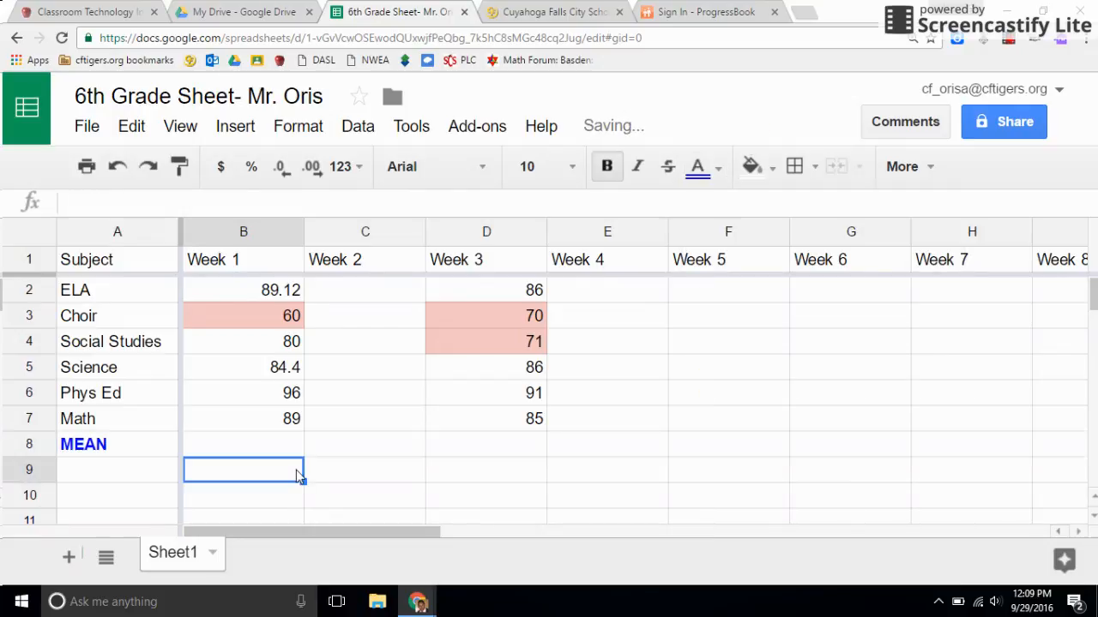
Step: Test the row's formatting with the sample text sdfg in cell B8, and clear it again
left_click(291, 447)
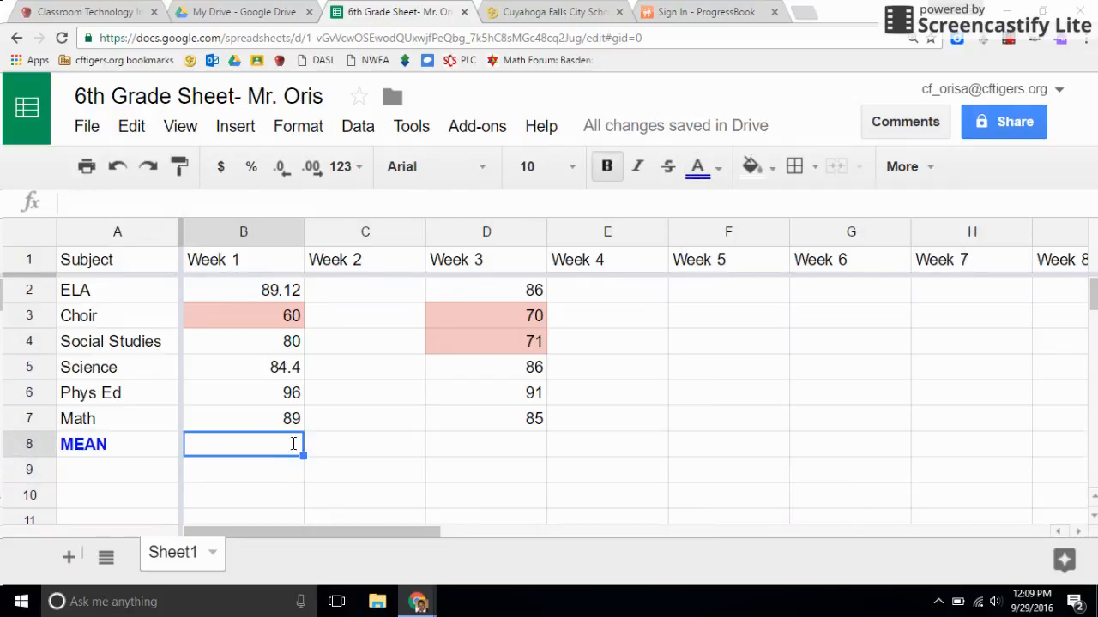
type("sdfg")
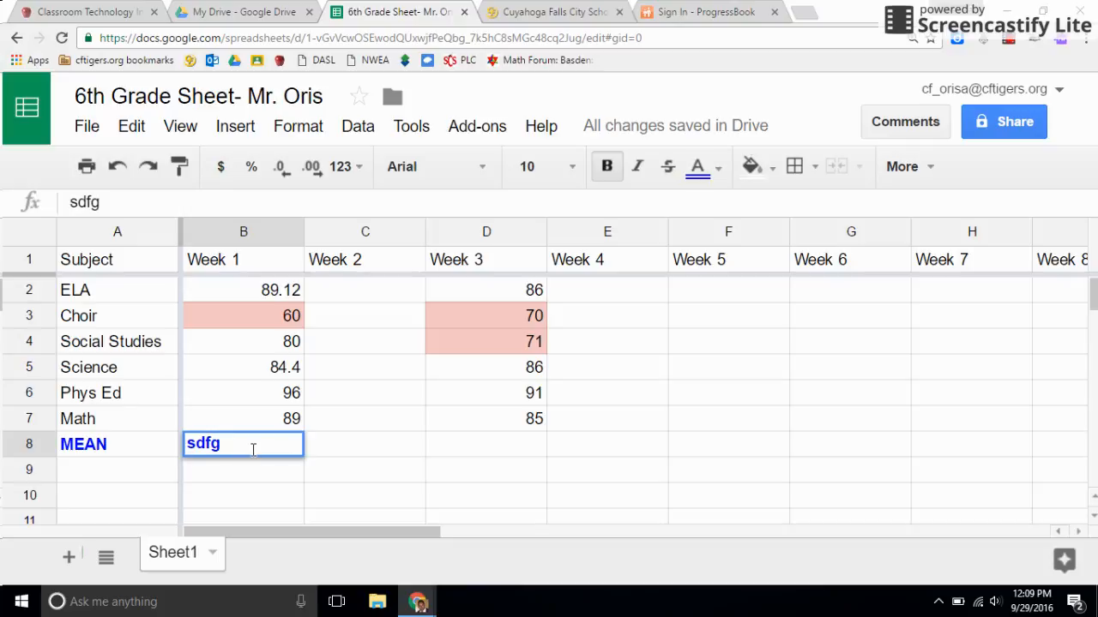
key("BackSpace")
key("BackSpace")
key("BackSpace")
key("BackSpace")
left_click(331, 422)
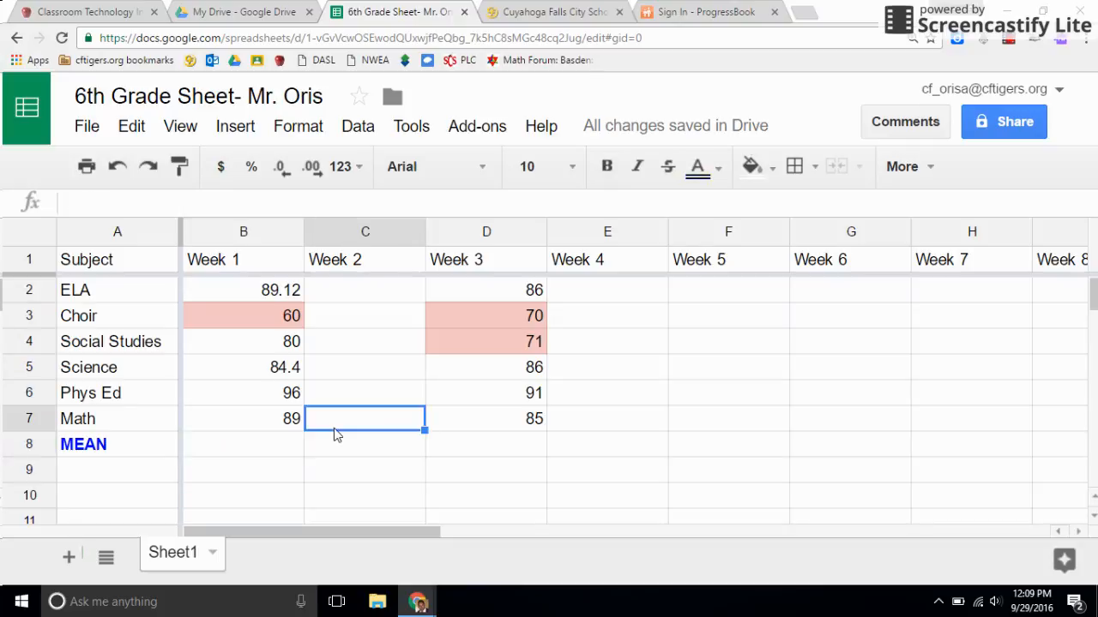
Step: Calculate the Week 1 mean in cell B8 by inserting the AVERAGE function for the grades in B2:B7
left_click_drag(265, 292, 266, 424)
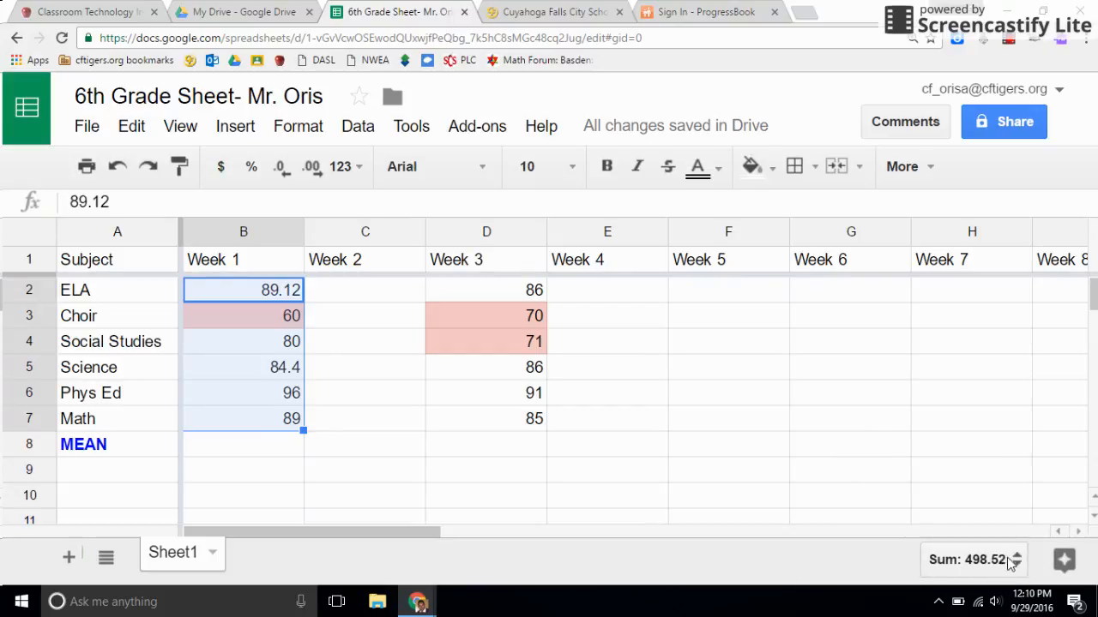
left_click(964, 564)
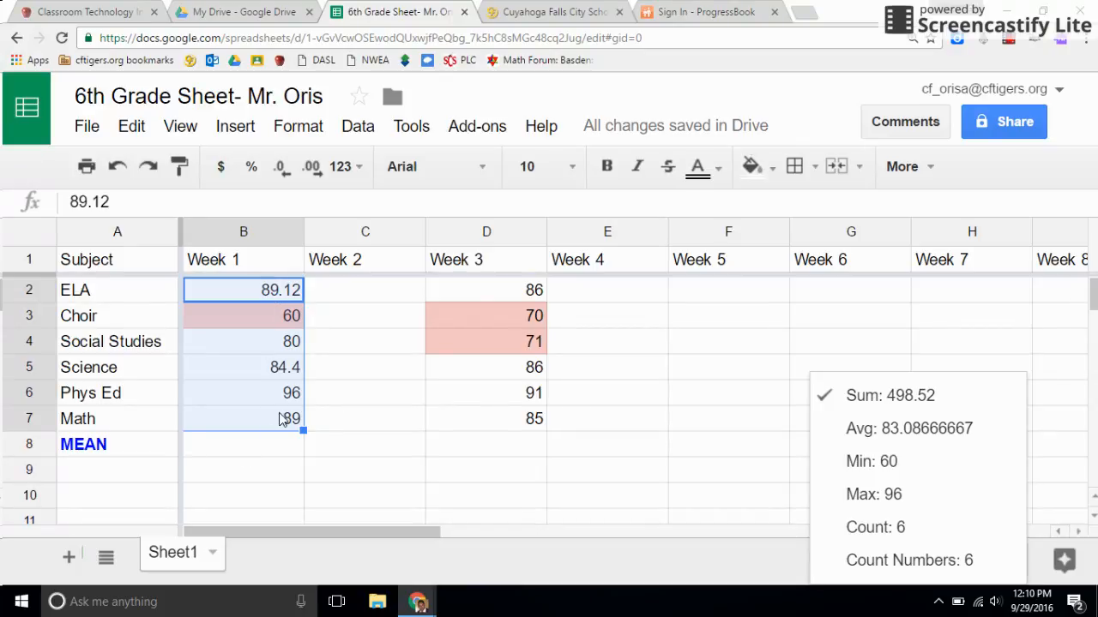
left_click(236, 130)
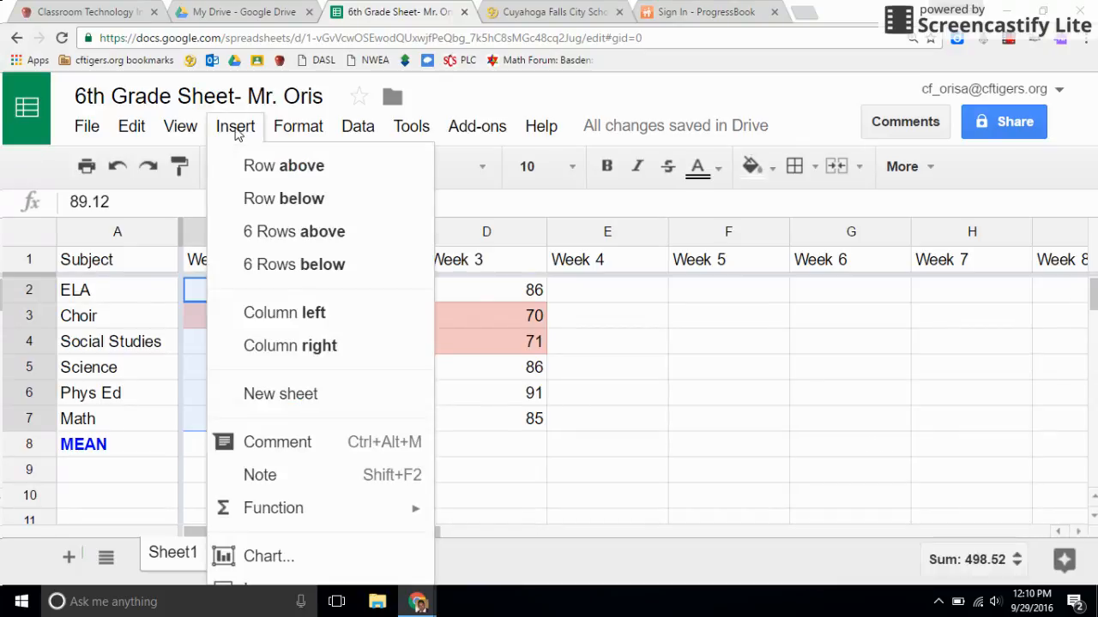
mouse_move(274, 514)
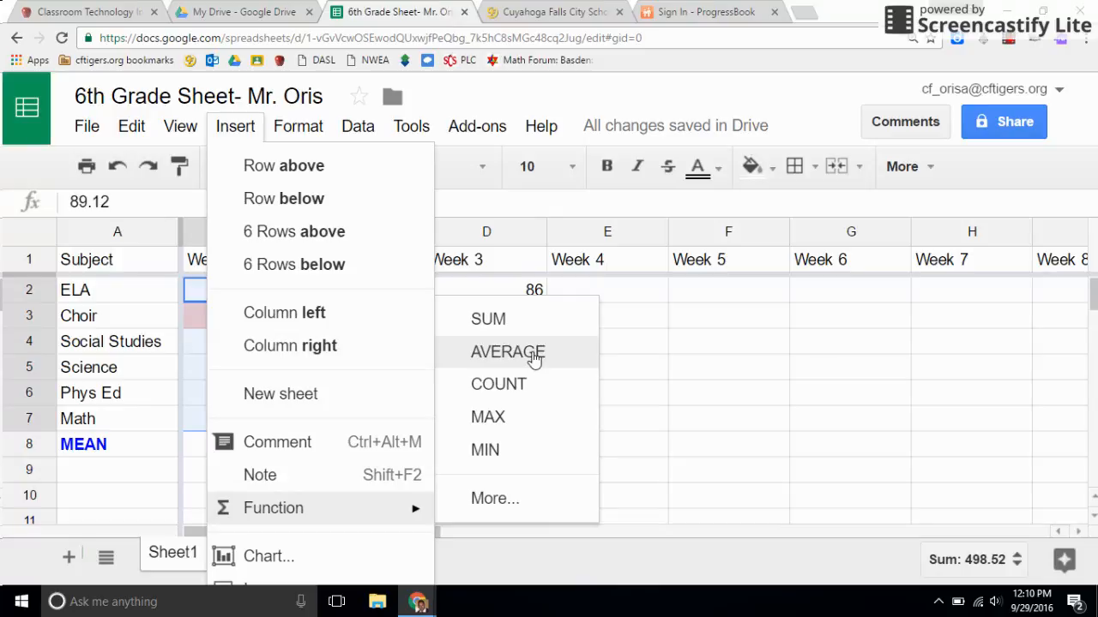
left_click_drag(188, 291, 235, 429)
left_click(235, 126)
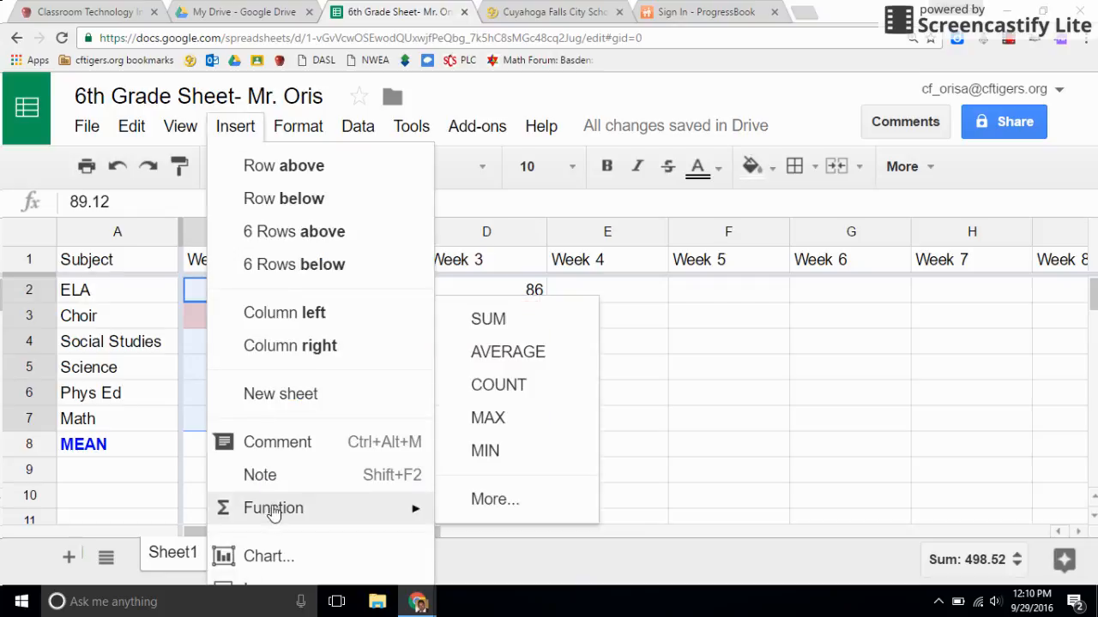
left_click(517, 347)
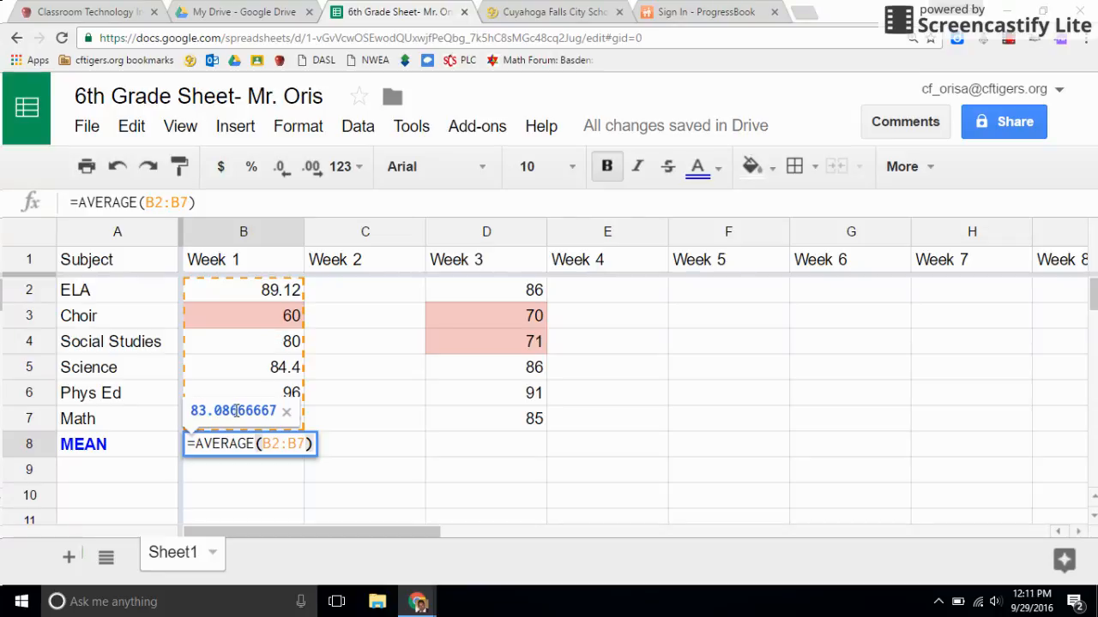
key("Return")
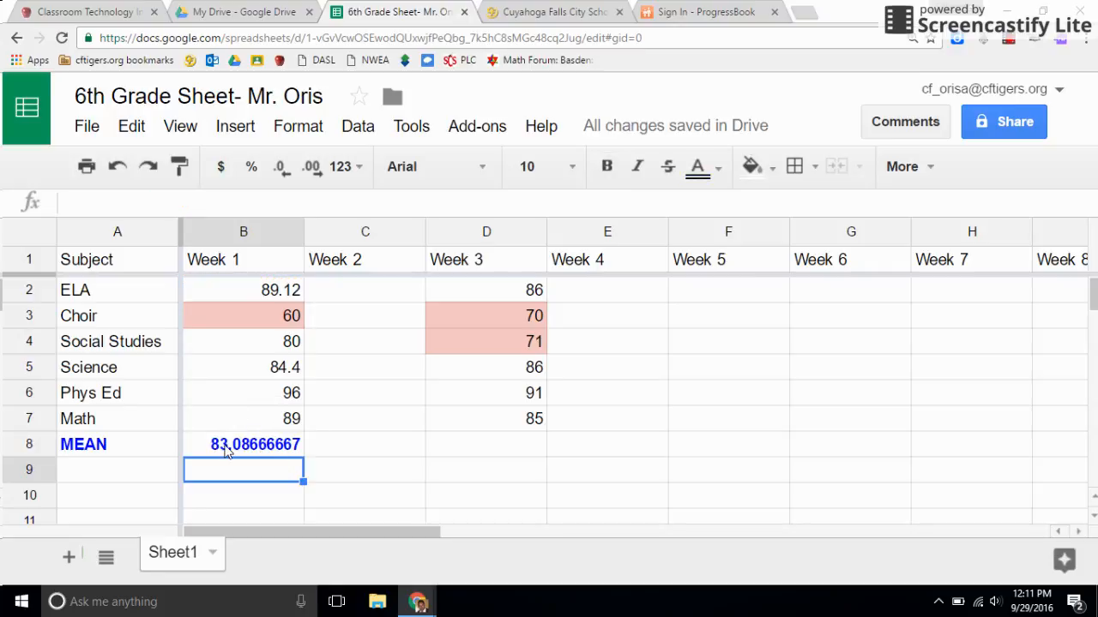
Step: Fill the AVERAGE formula from B8 across to the Week 3 column in D8
left_click(255, 450)
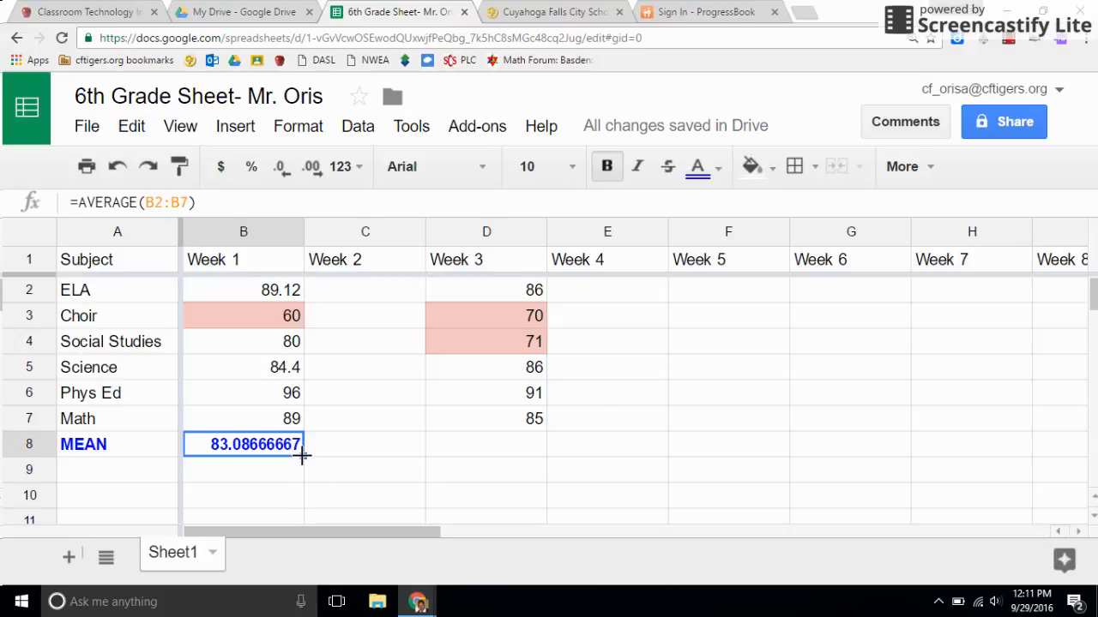
left_click_drag(302, 455, 455, 446)
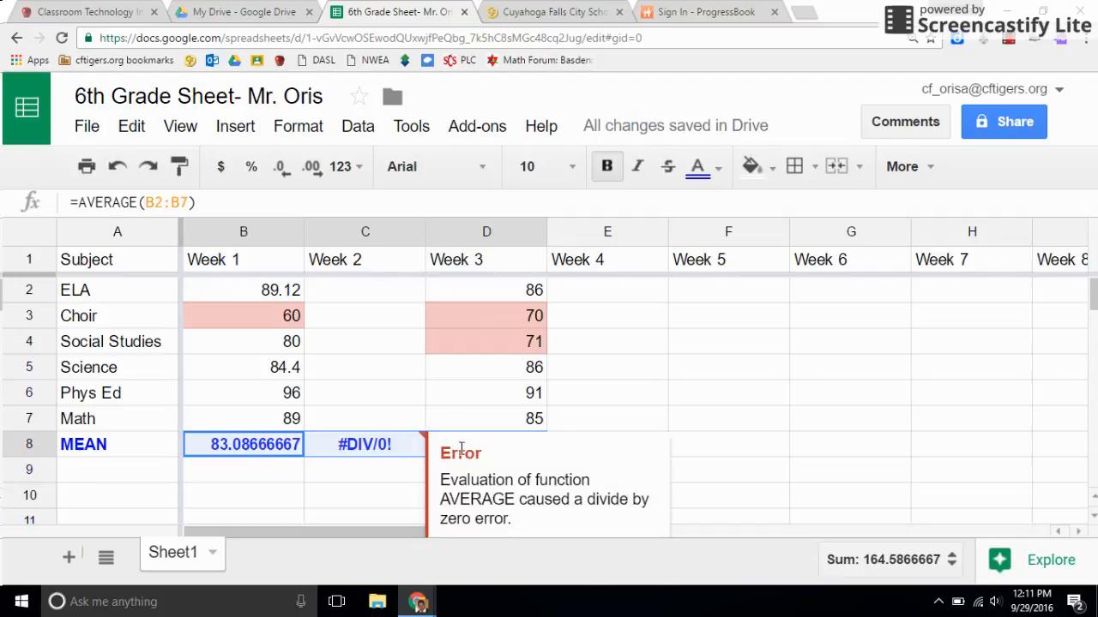
left_click(367, 350)
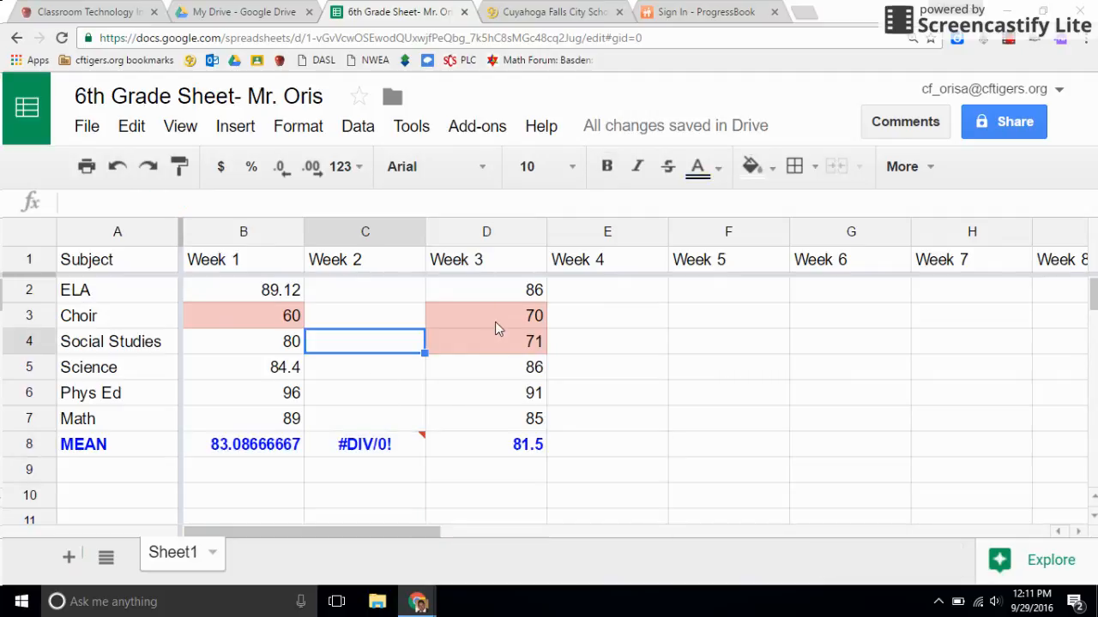
Step: Examine the cell range in the Week 3 mean formula in D8 and the error details on the Week 2 mean in C8
left_click(500, 448)
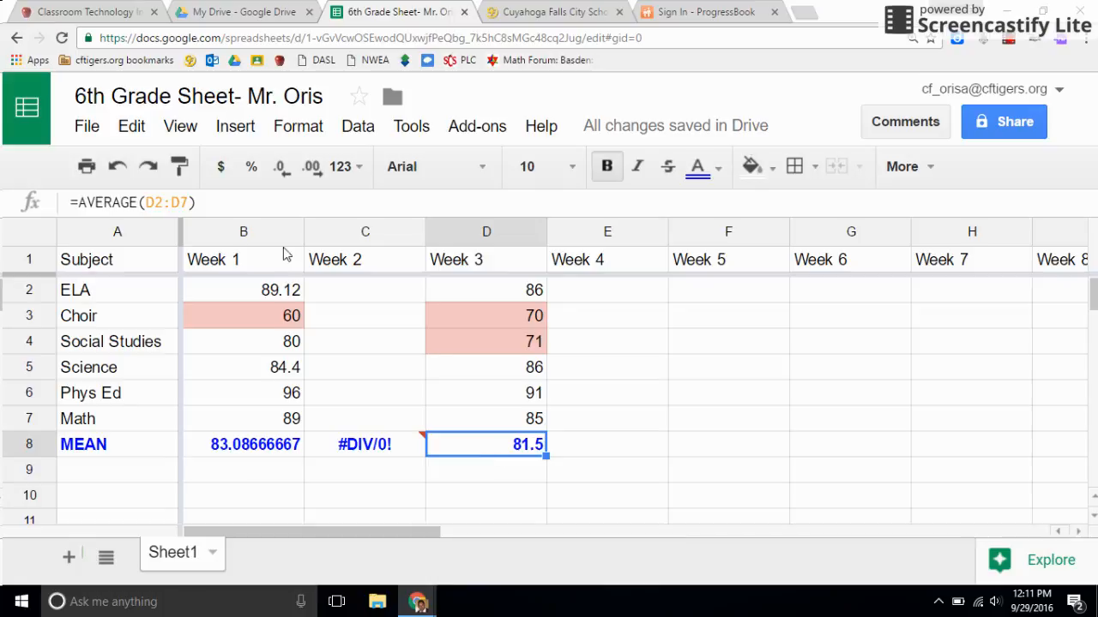
left_click(184, 202)
left_click_drag(186, 202, 147, 201)
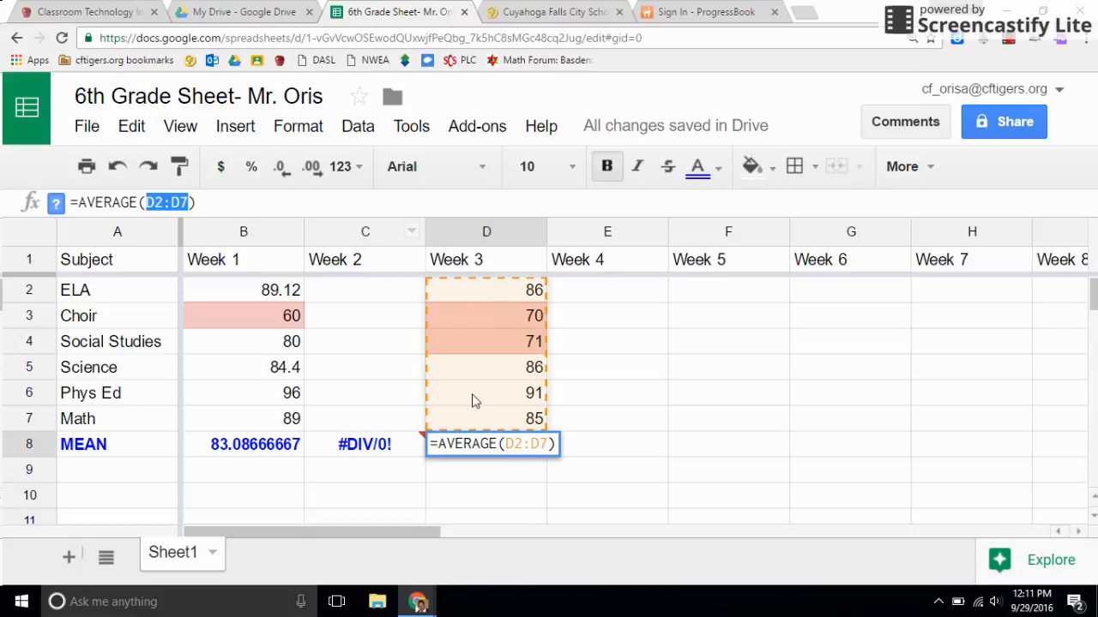
left_click(399, 452)
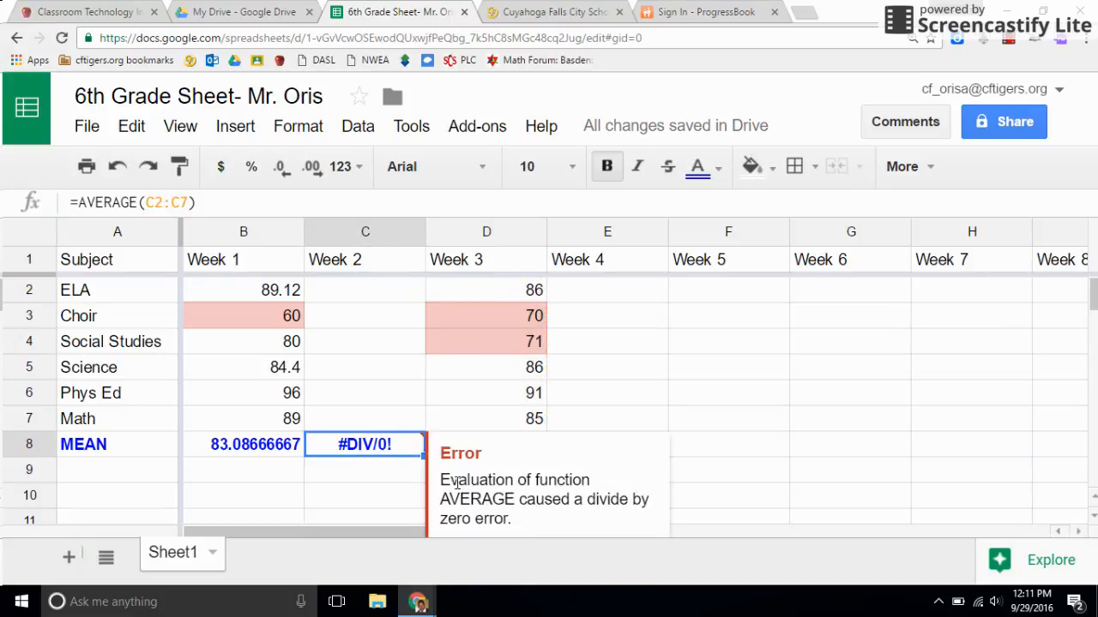
left_click_drag(440, 480, 634, 515)
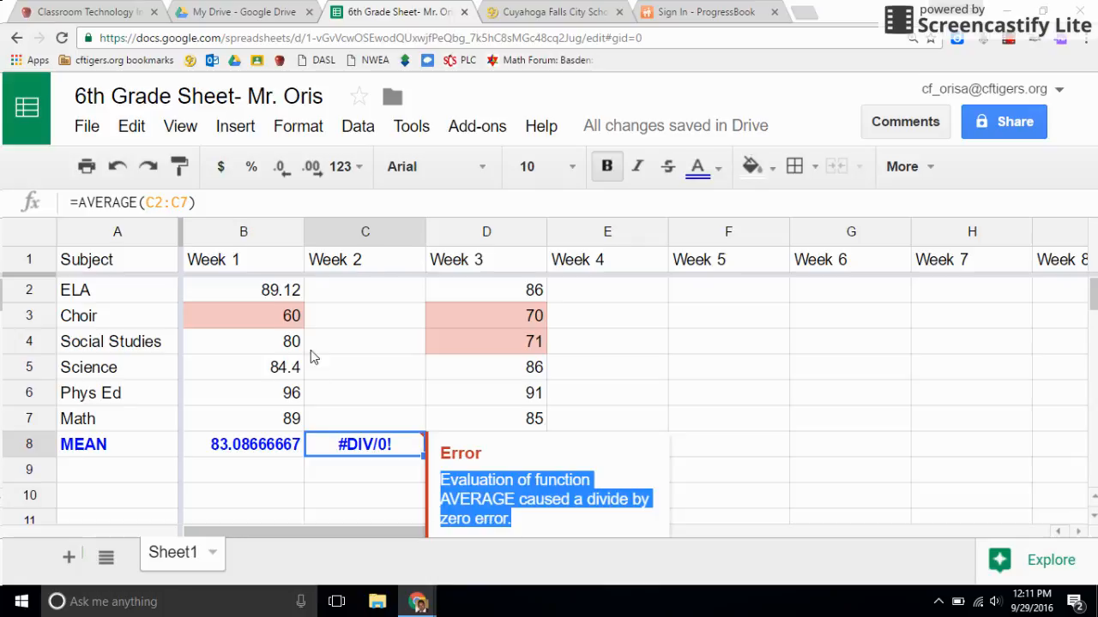
left_click(364, 296)
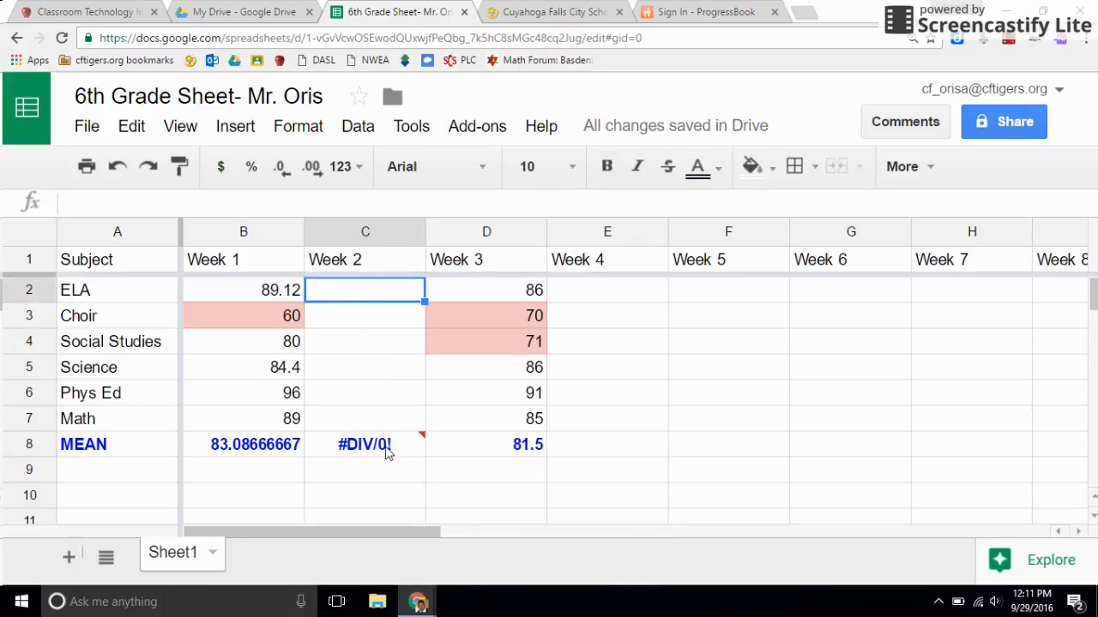
mouse_move(394, 459)
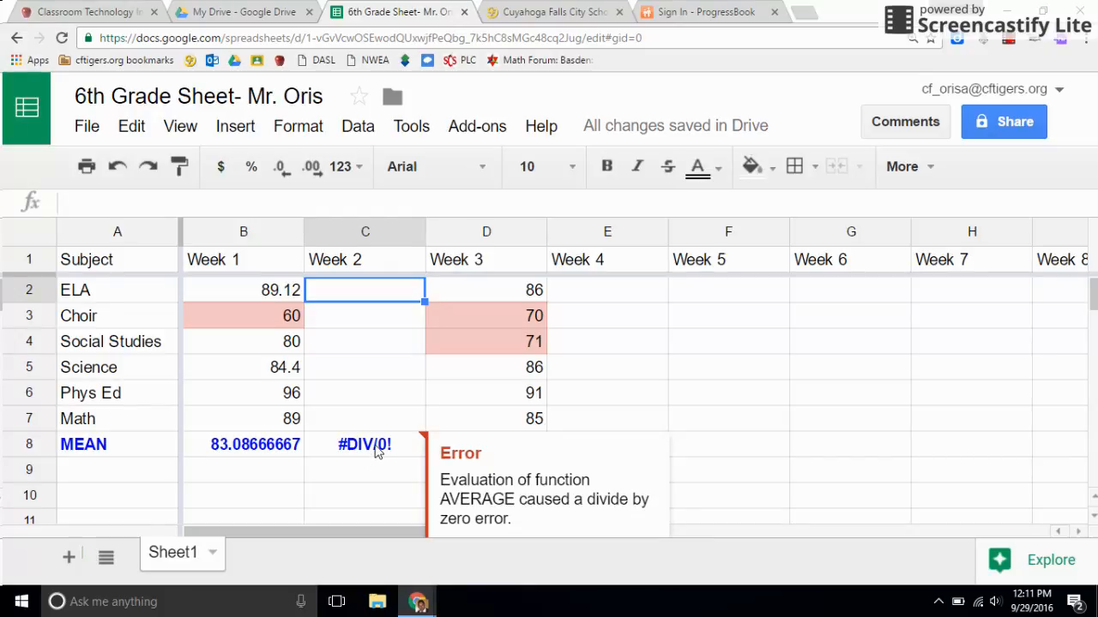
left_click(378, 452)
Step: Fill the AVERAGE formula from B8 across the MEAN row through the Week 10 column in K8
left_click(292, 452)
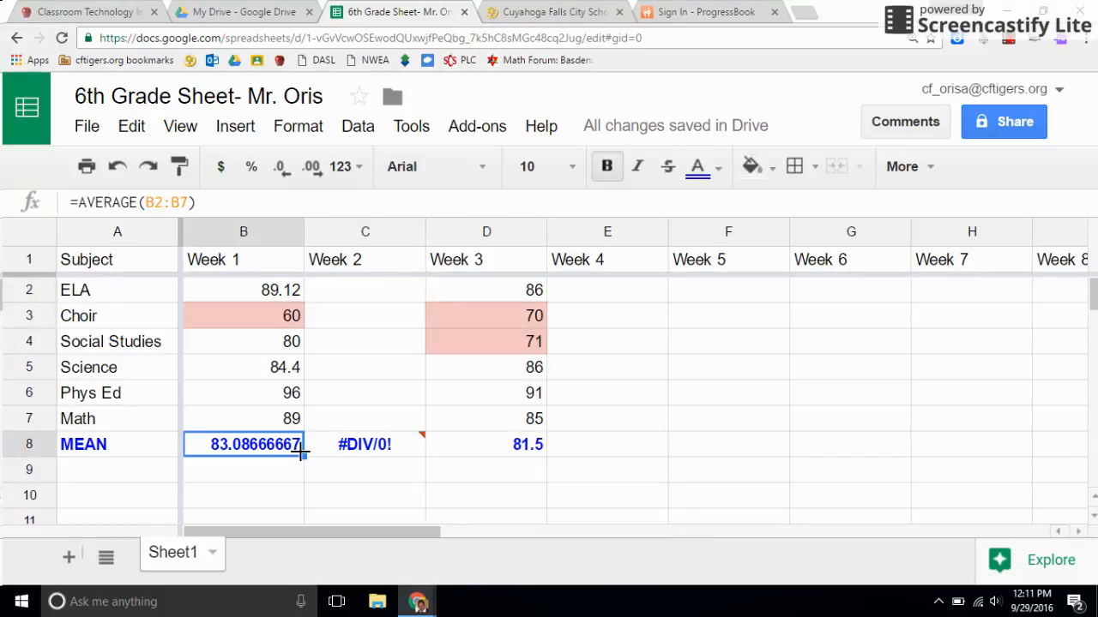
mouse_move(405, 459)
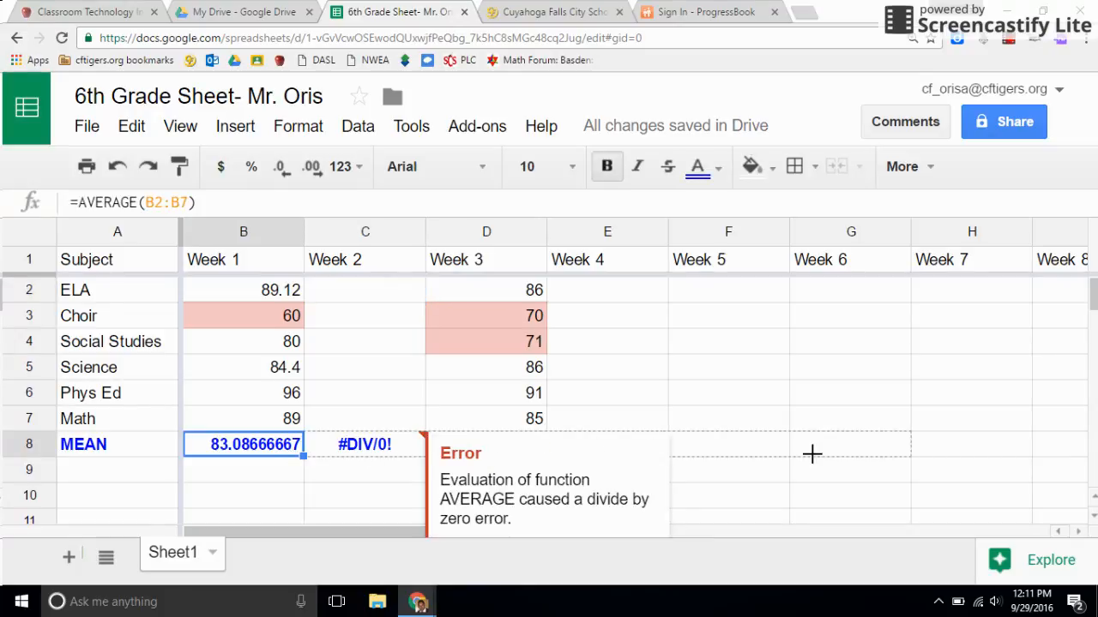
scroll(1091, 466, "right", 4)
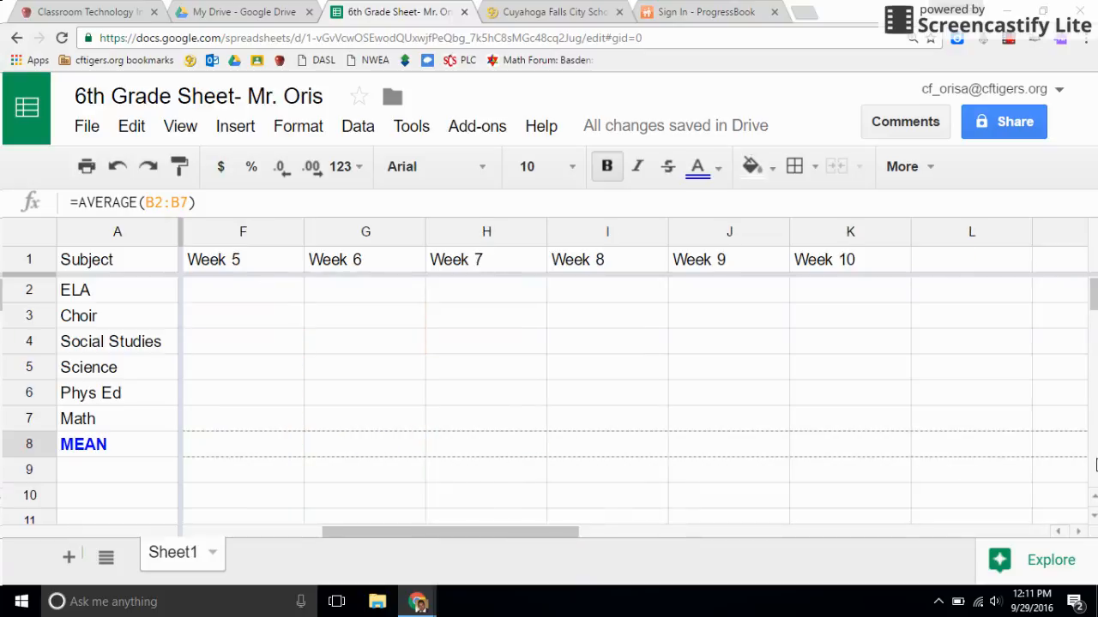
left_click_drag(860, 454, 857, 451)
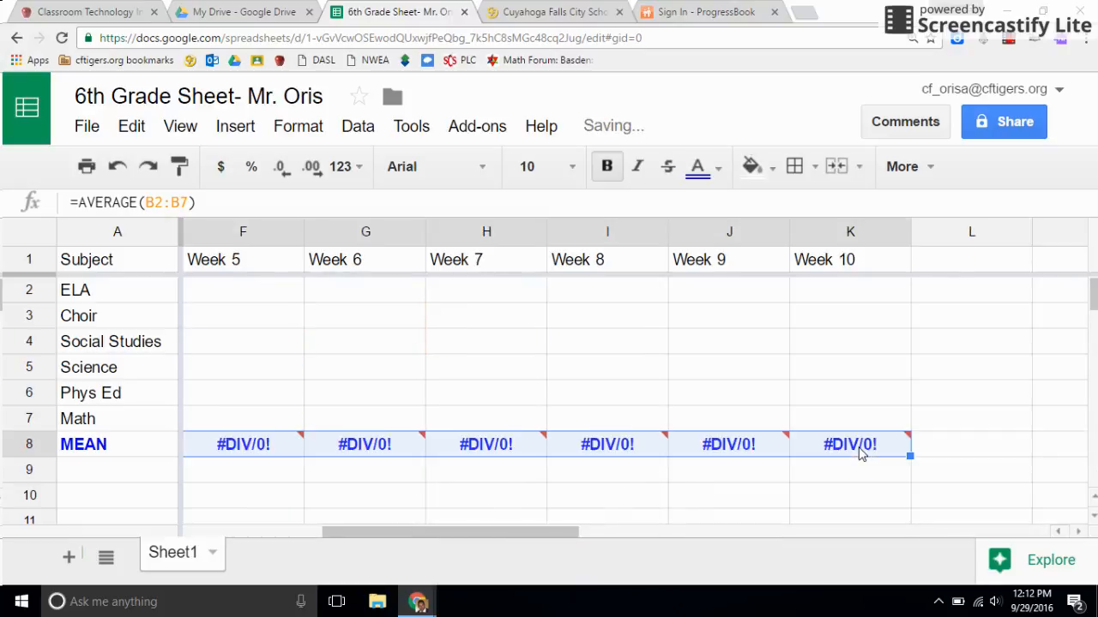
Step: Enter 85 as the Week 10 ELA grade in cell K2 to test that week's mean formula
left_click(854, 452)
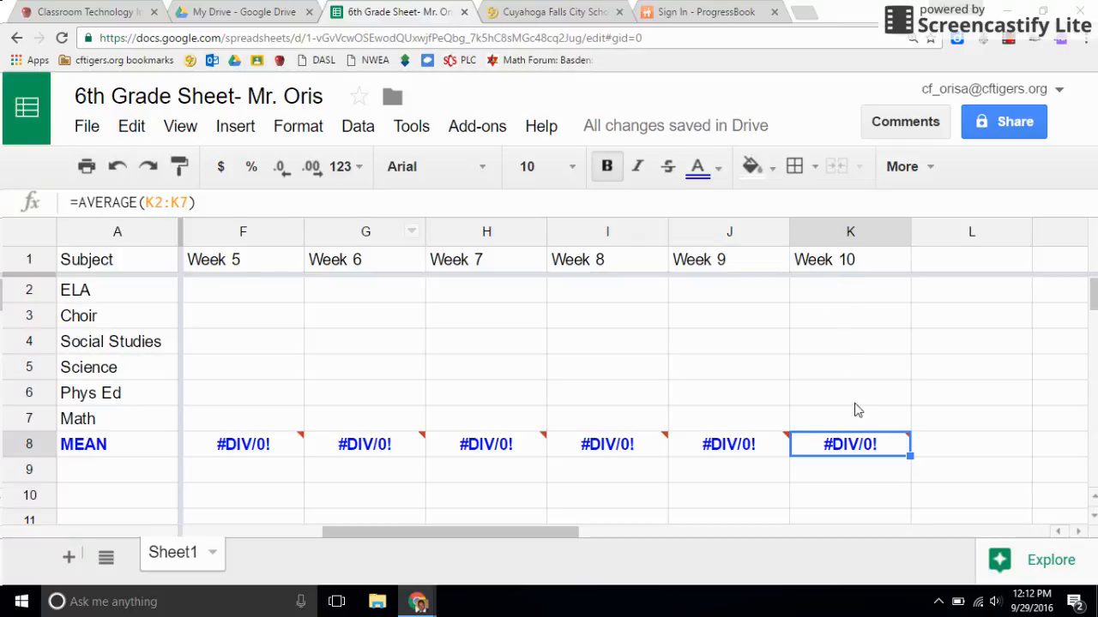
left_click(849, 298)
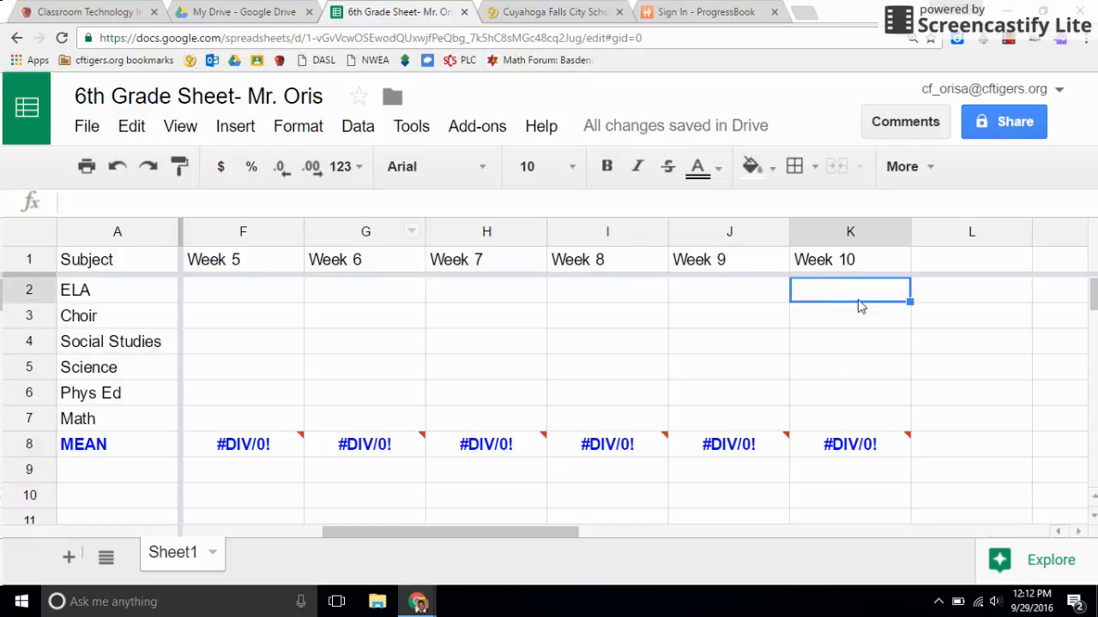
left_click_drag(529, 532, 707, 533)
type("85")
key("Return")
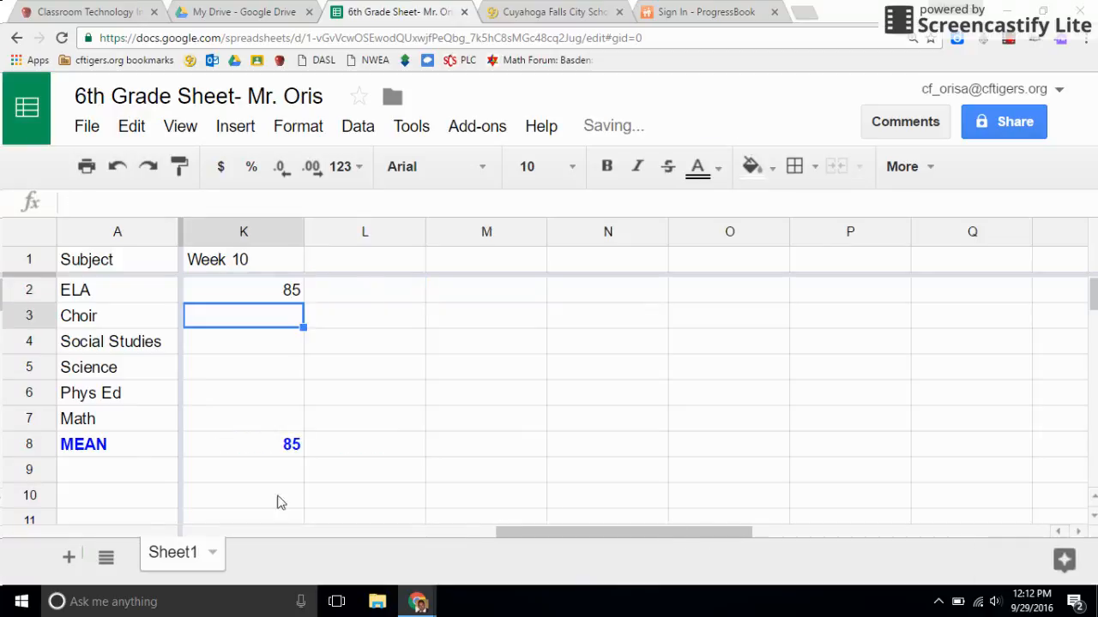
Step: Enter 75 as the Week 10 Choir grade in cell K3 to test that week's mean formula further
left_click(211, 443)
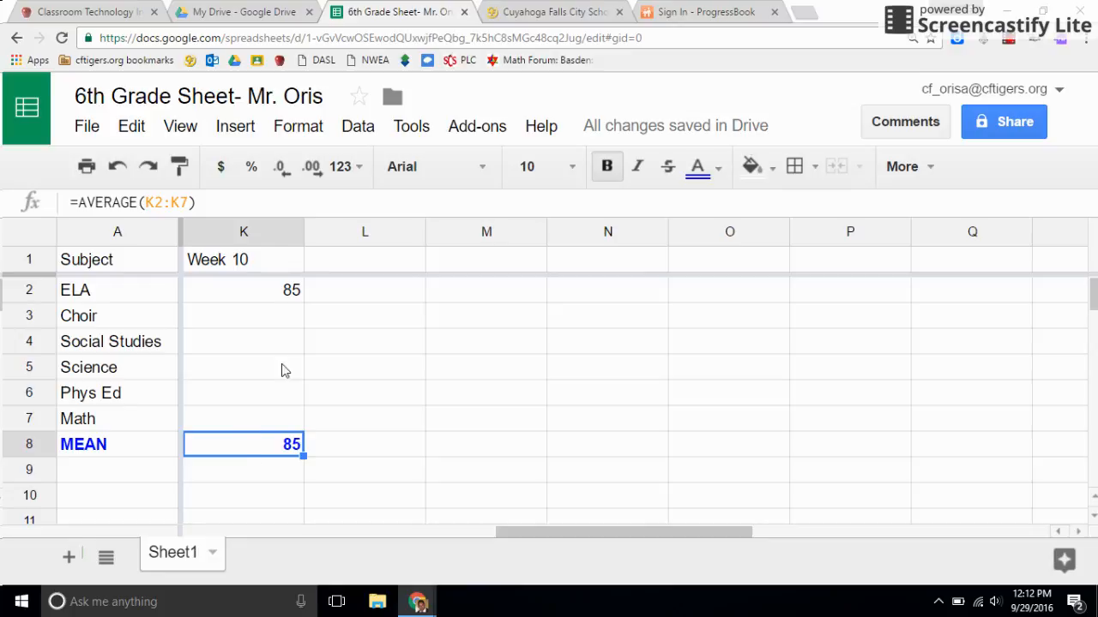
left_click(273, 321)
type("75")
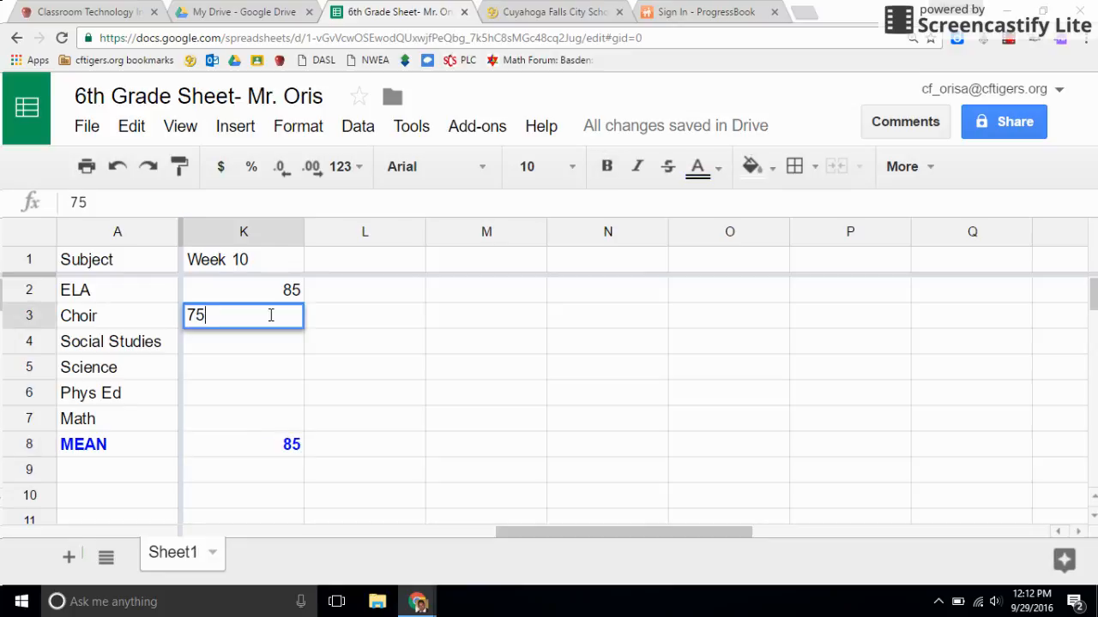
key("Return")
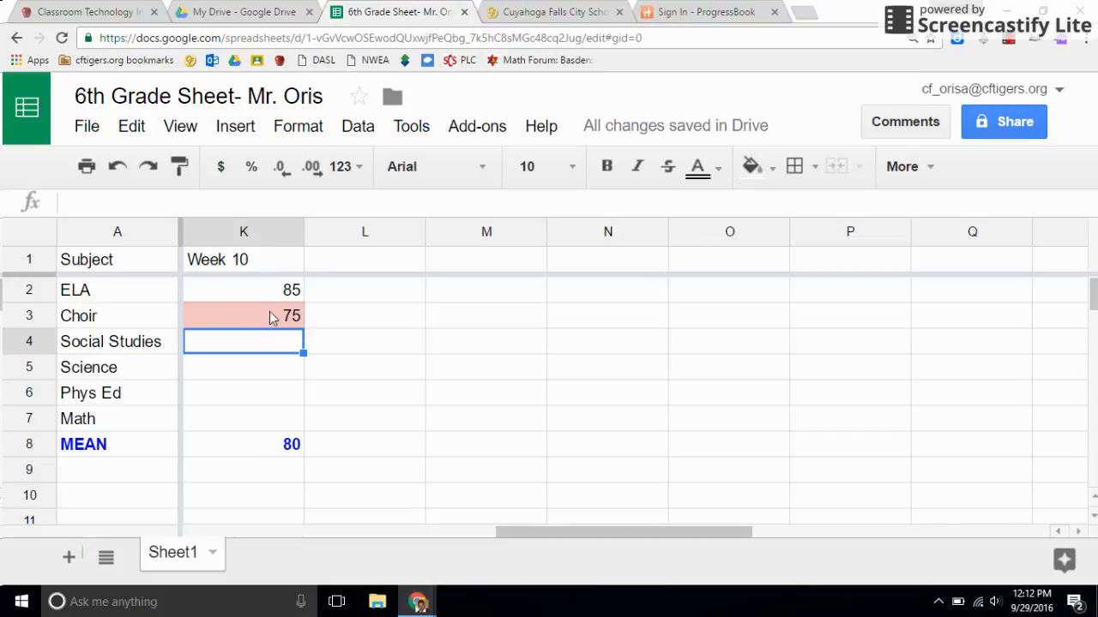
Step: Delete the Week 10 test grades for ELA and Choir in K2:K3
left_click_drag(599, 536, 539, 555)
left_click_drag(724, 301, 731, 313)
key("Delete")
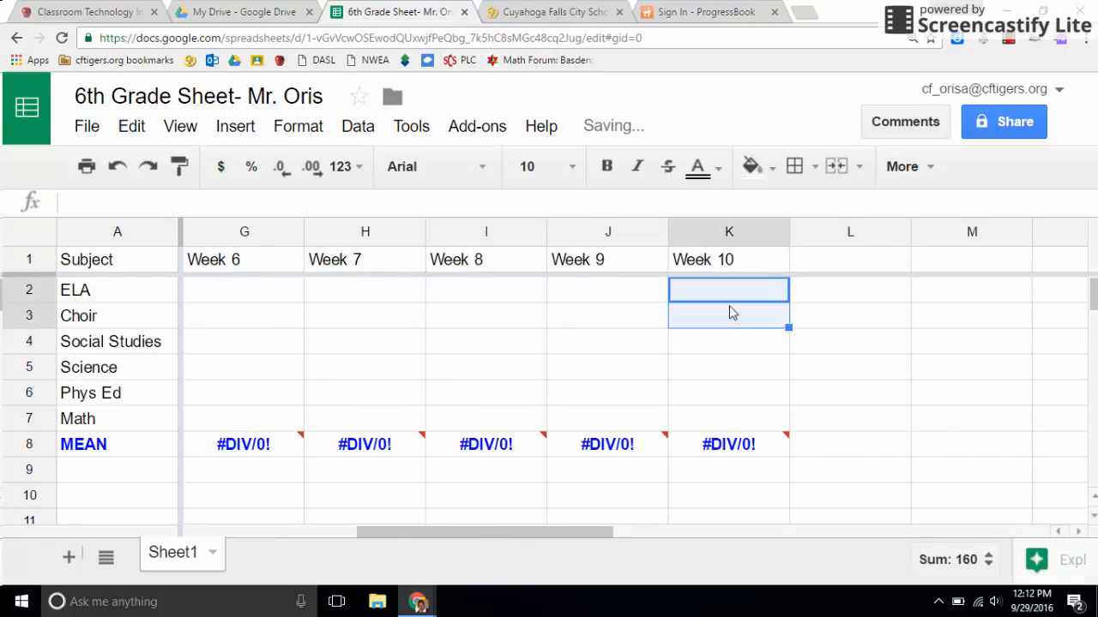
left_click_drag(603, 532, 404, 549)
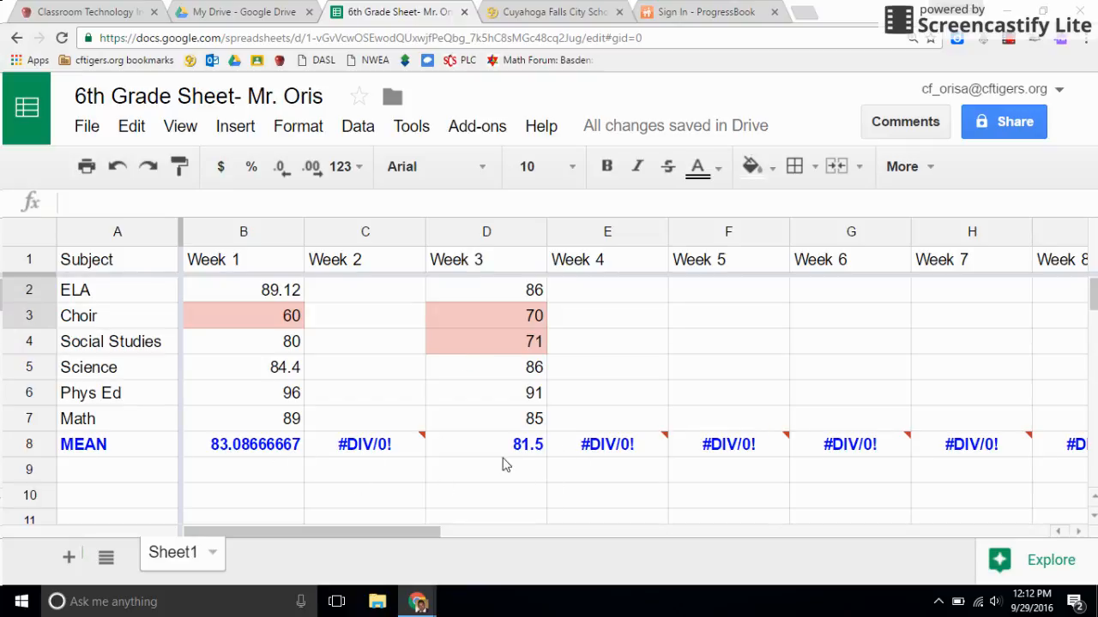
Step: Reduce the Week 1 mean in B8 to two decimal places
left_click(284, 449)
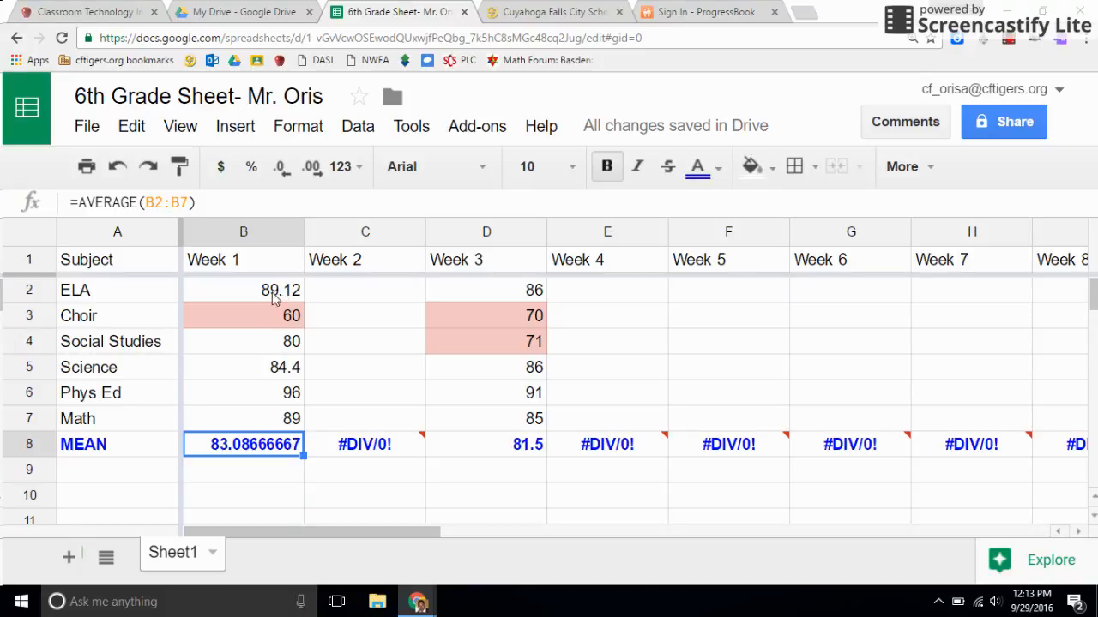
left_click(274, 175)
left_click(274, 175)
left_click(281, 171)
left_click(282, 171)
left_click(281, 172)
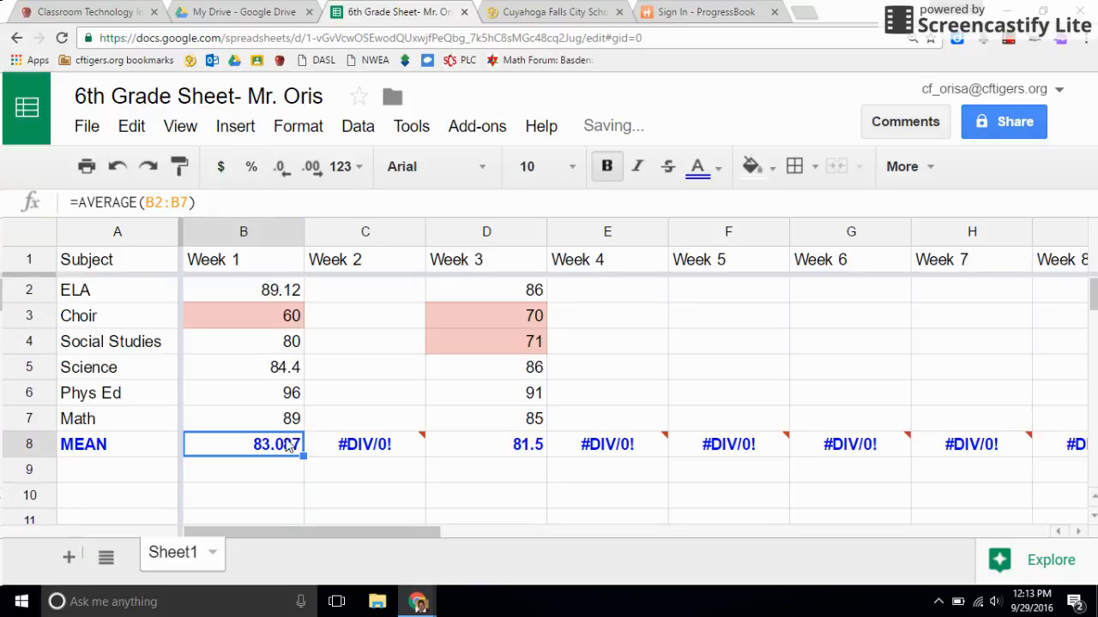
left_click(282, 167)
left_click(493, 455)
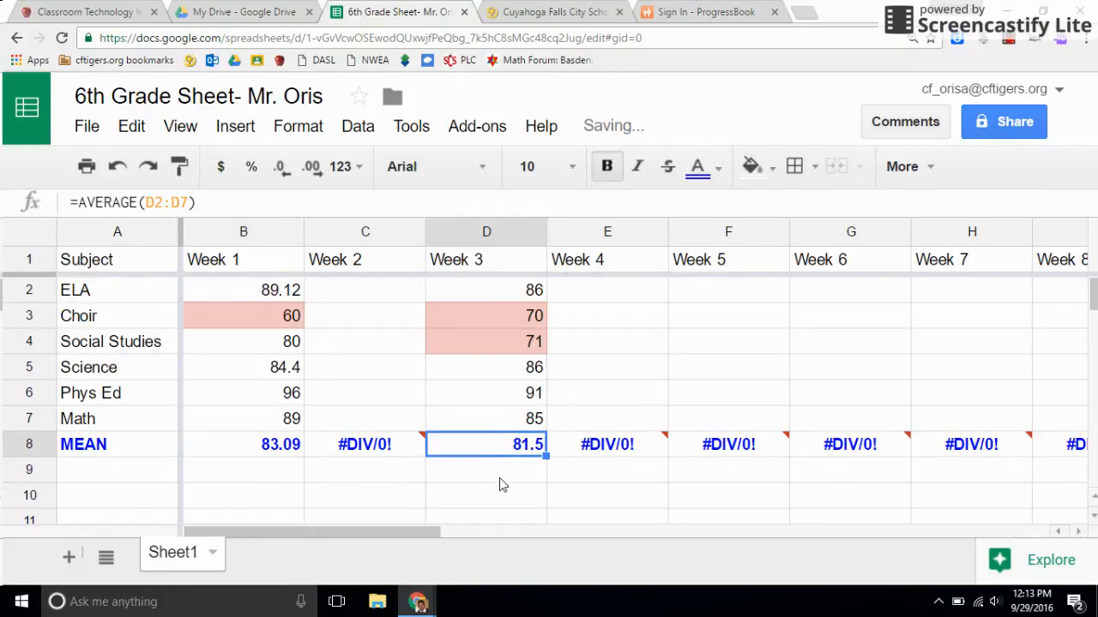
left_click(102, 453)
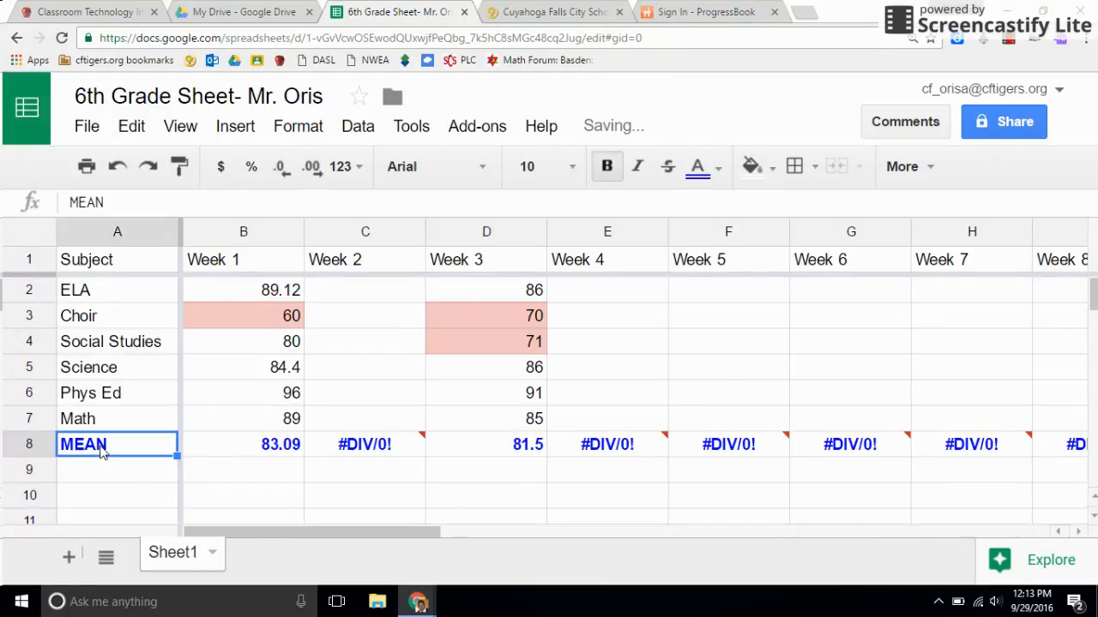
Step: Set the font size of the whole header row 1 to 12
left_click(27, 261)
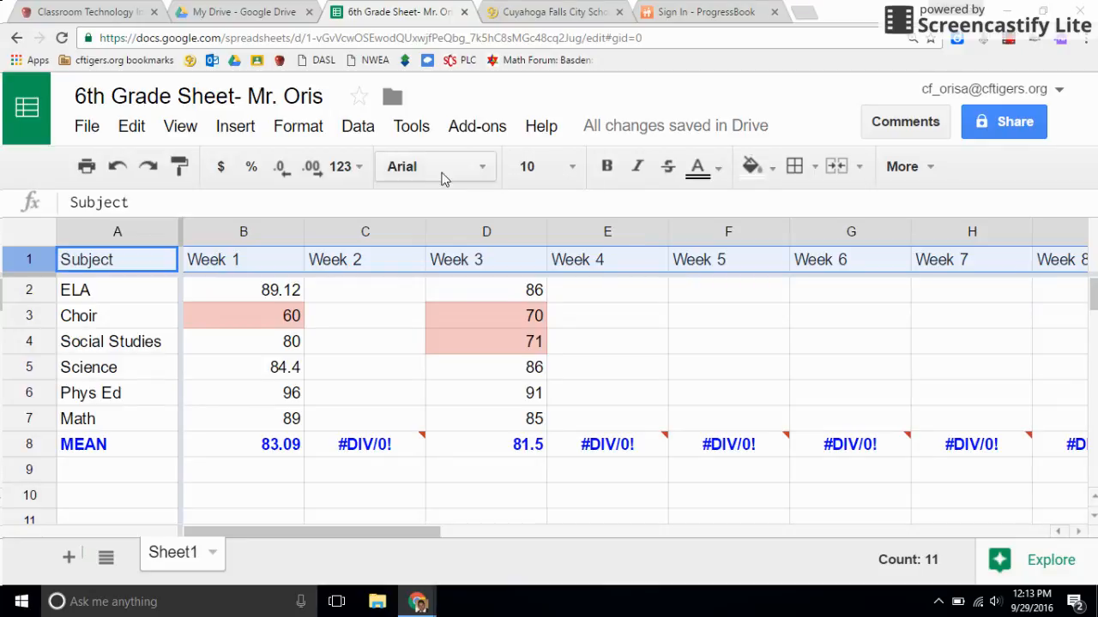
left_click(540, 167)
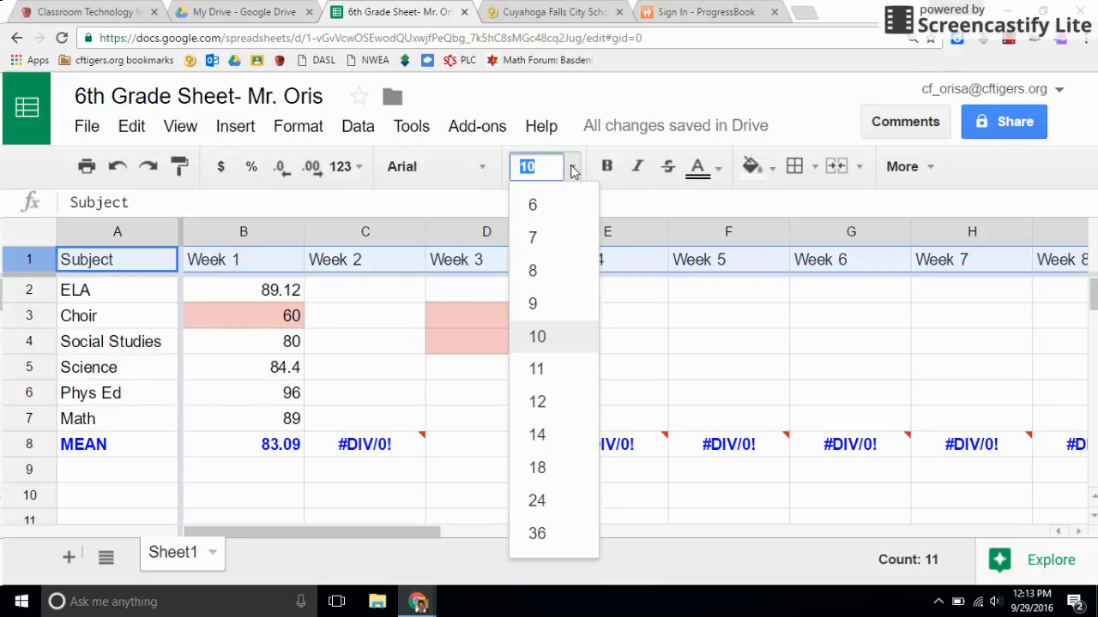
left_click(537, 402)
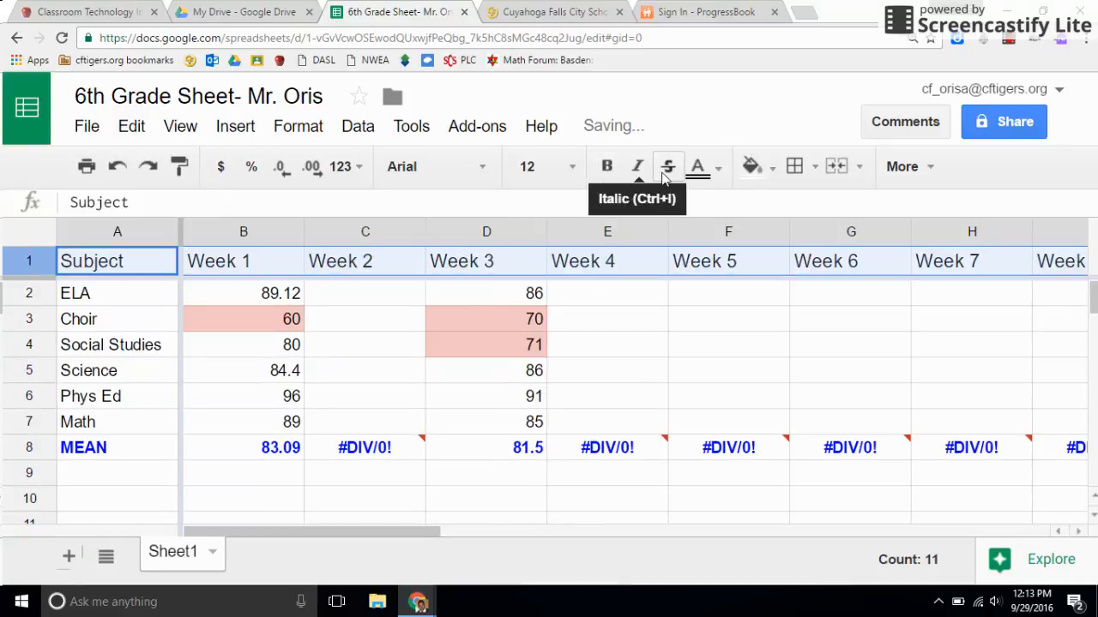
Step: Fill the whole header row 1 with the bright blue background color
left_click(750, 167)
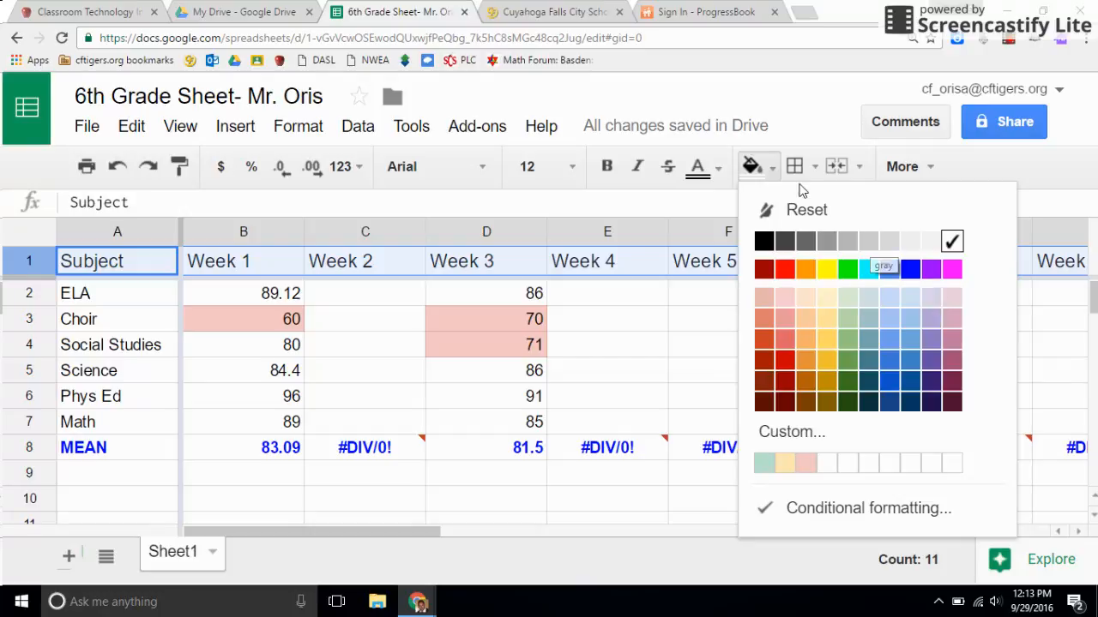
left_click(697, 169)
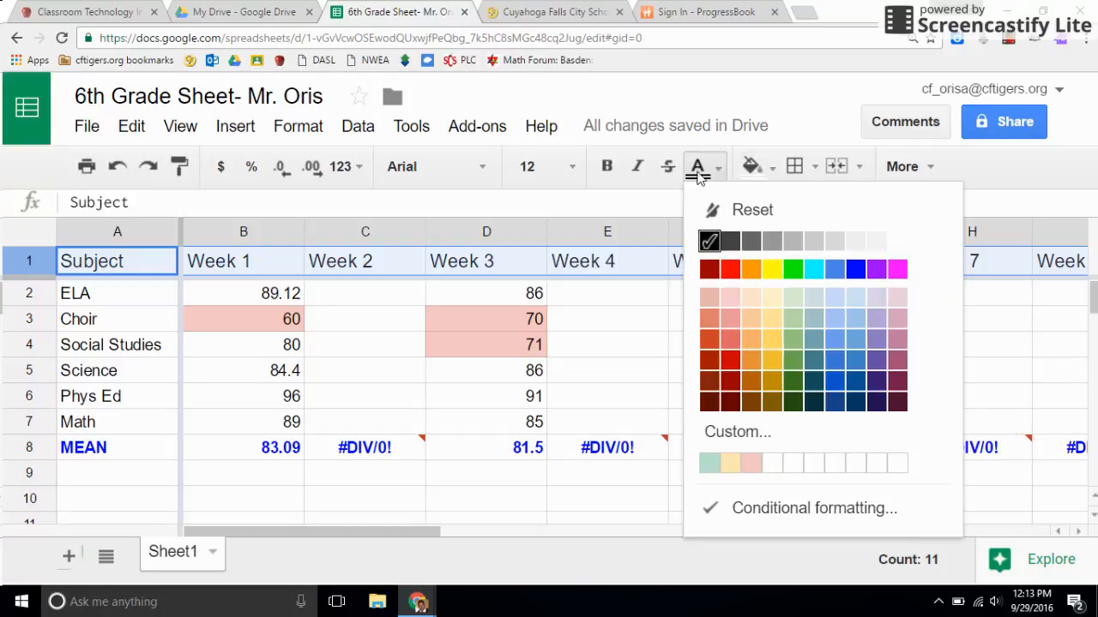
left_click(765, 169)
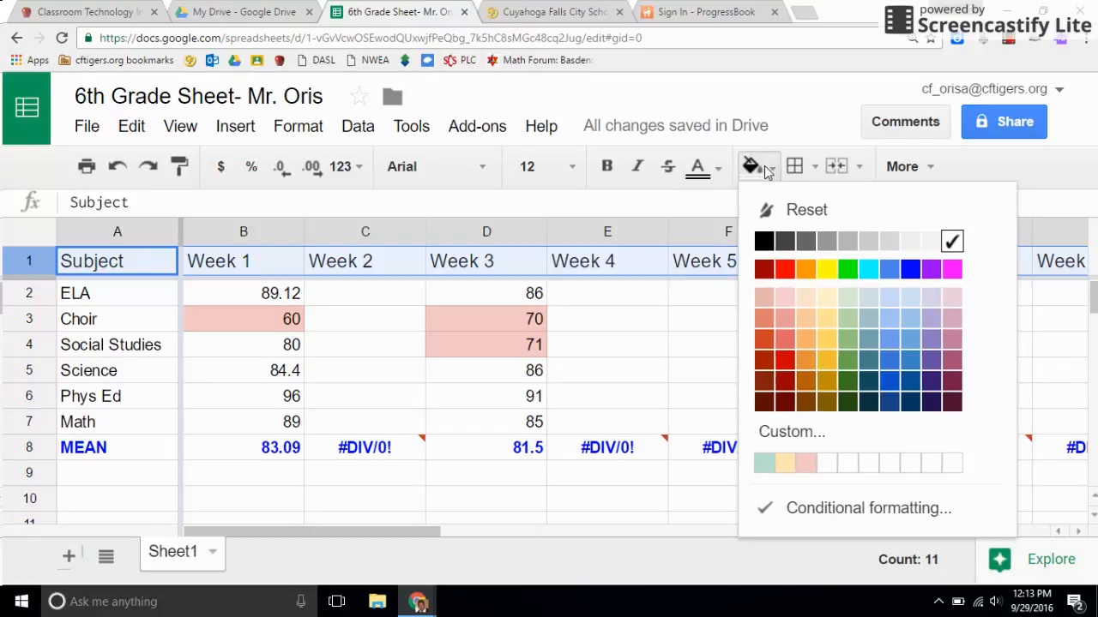
left_click(911, 272)
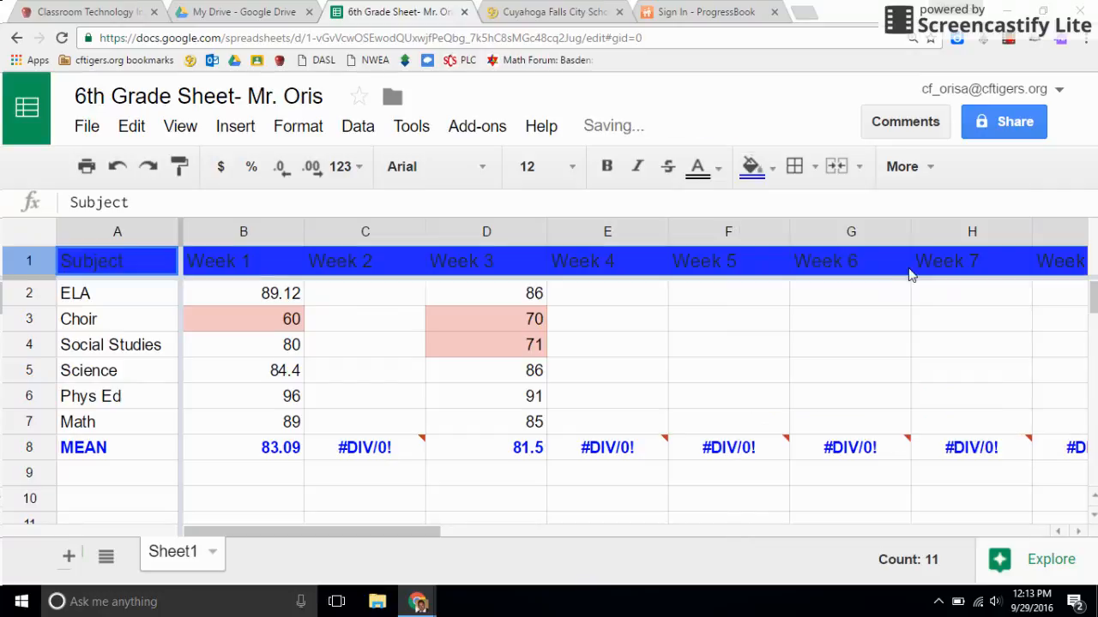
left_click(557, 444)
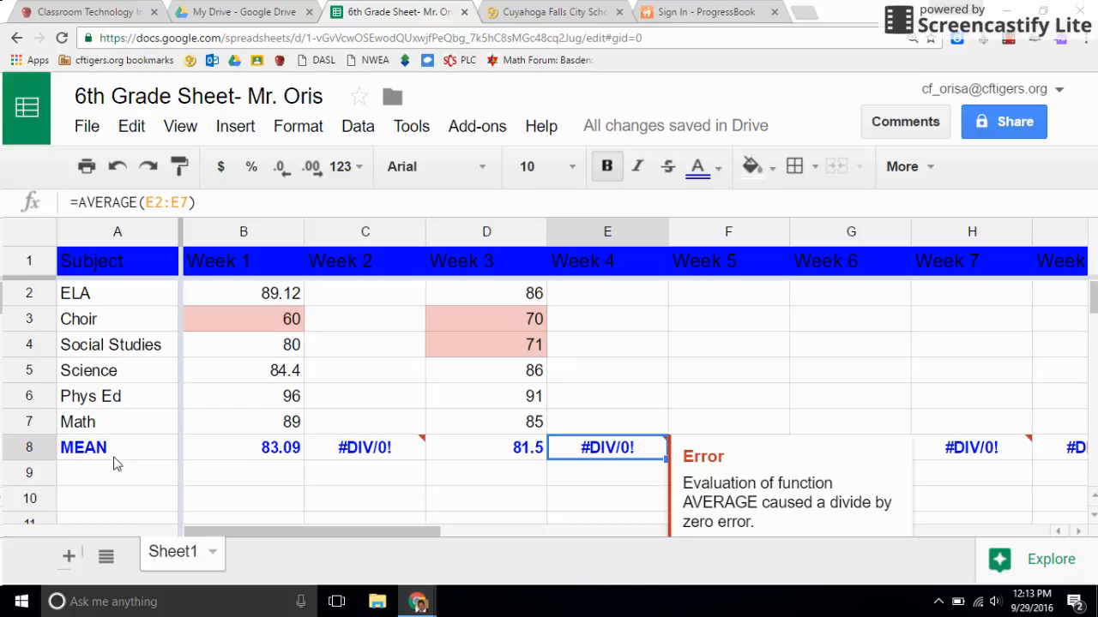
Step: Make the text of header row 1 white and bold
left_click(31, 262)
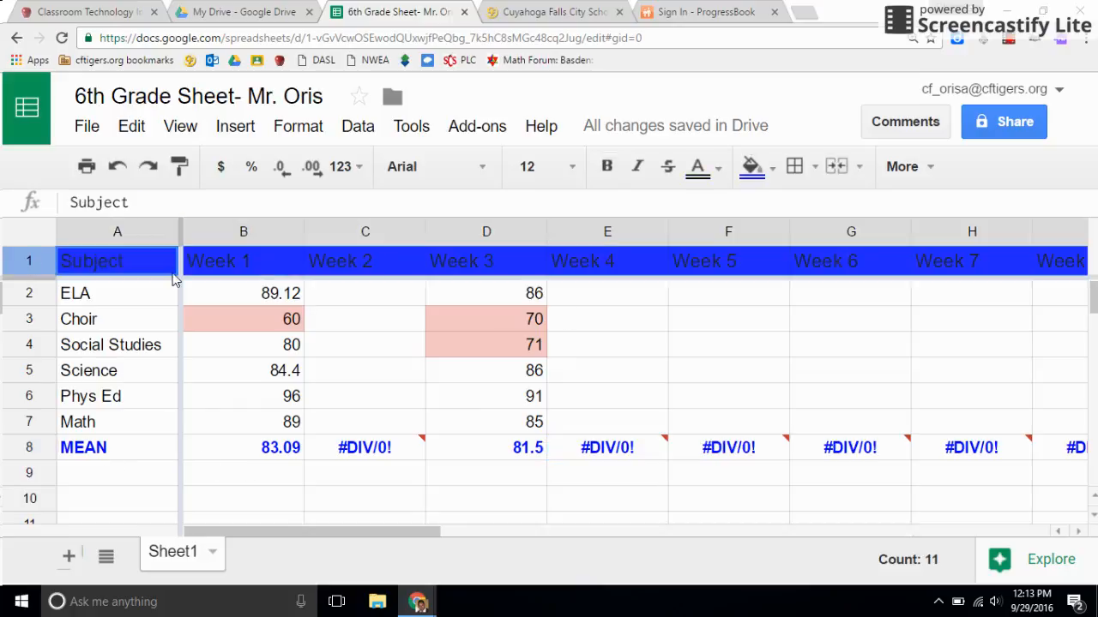
left_click(717, 168)
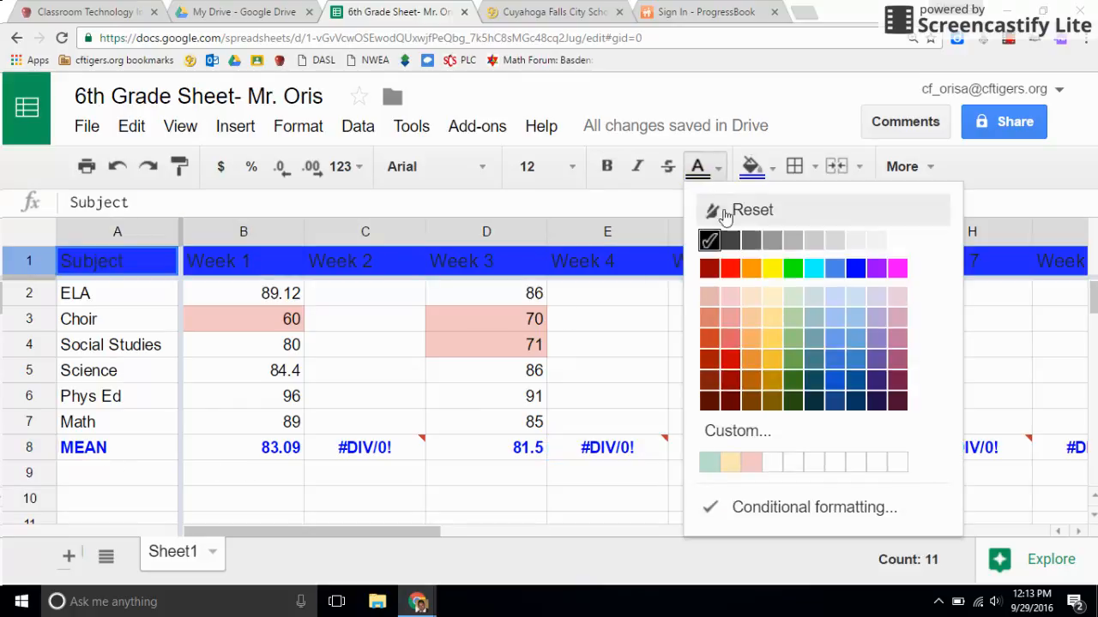
left_click(855, 242)
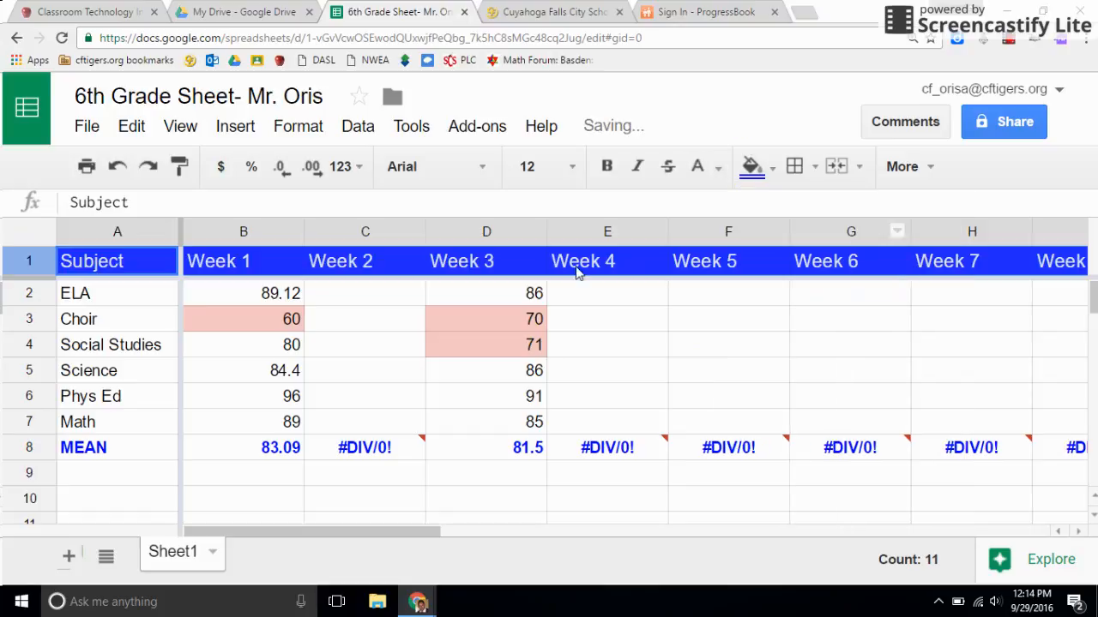
left_click(607, 166)
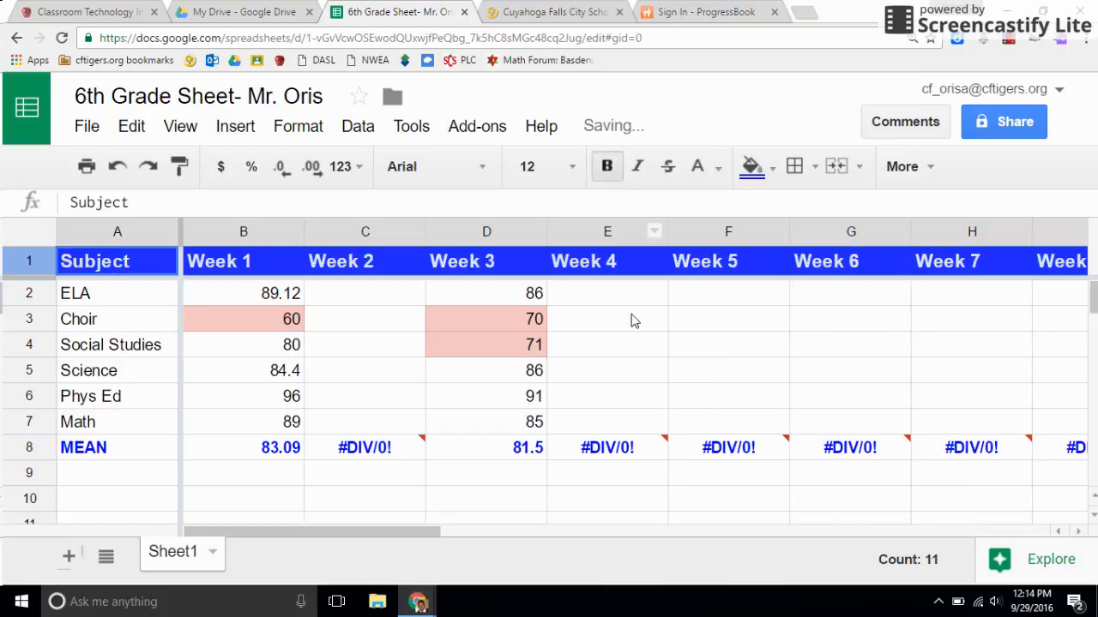
left_click(658, 302)
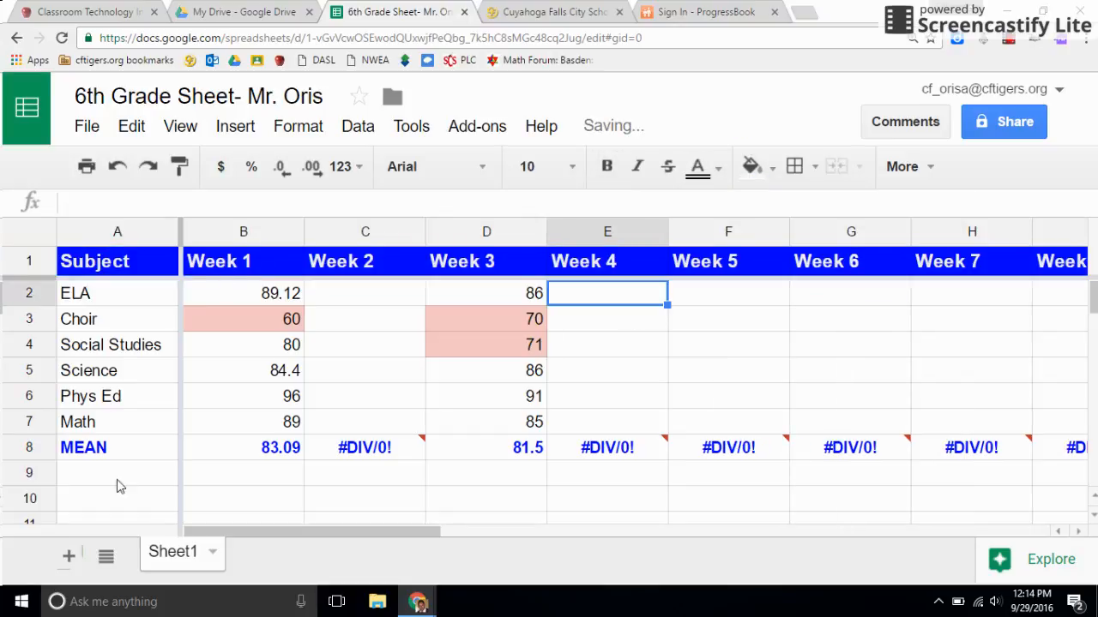
Step: Start inserting a chart based on the full grade table, A1:K8, including the header and MEAN rows
left_click_drag(392, 536, 352, 547)
key("ctrl+minus")
key("ctrl+minus")
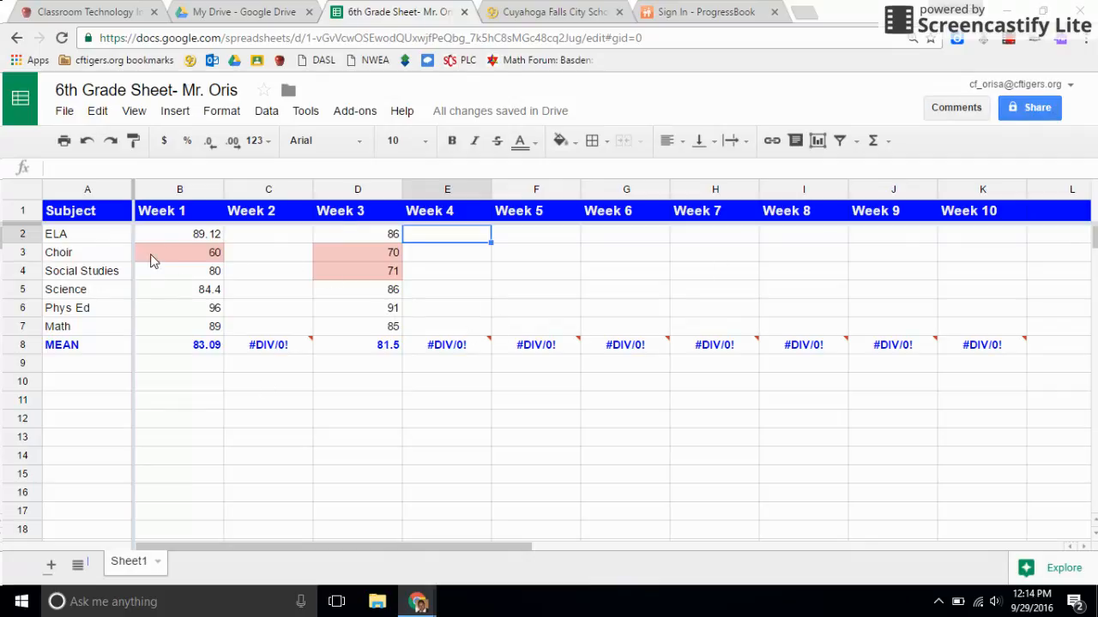
mouse_move(167, 234)
left_mouse_down()
mouse_move(154, 275)
mouse_move(169, 326)
mouse_move(184, 236)
left_mouse_up()
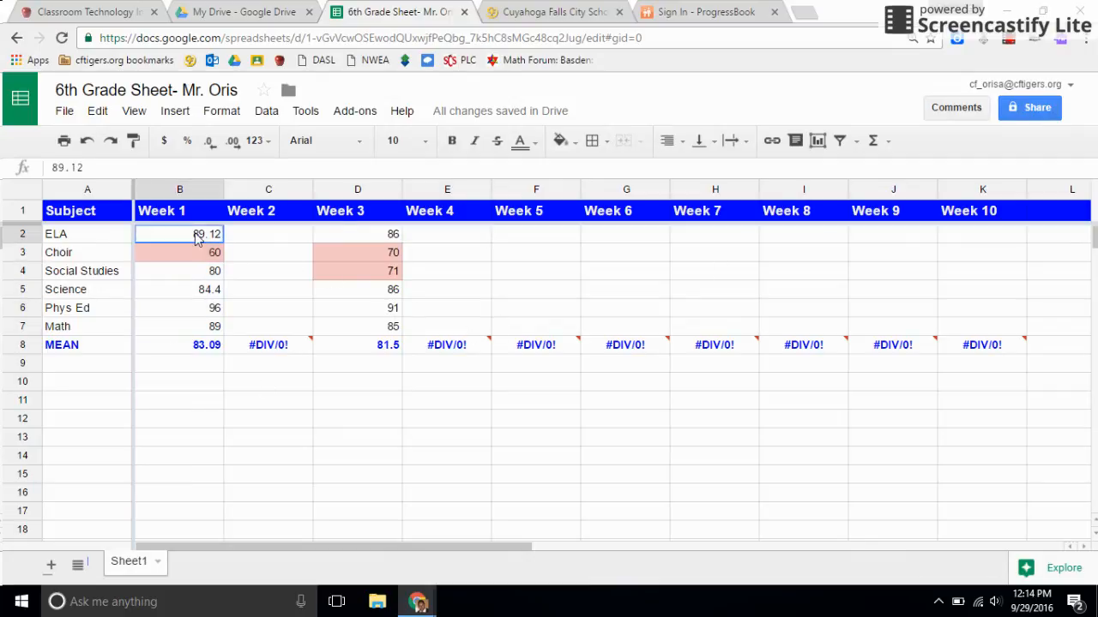
left_click_drag(83, 216, 975, 345)
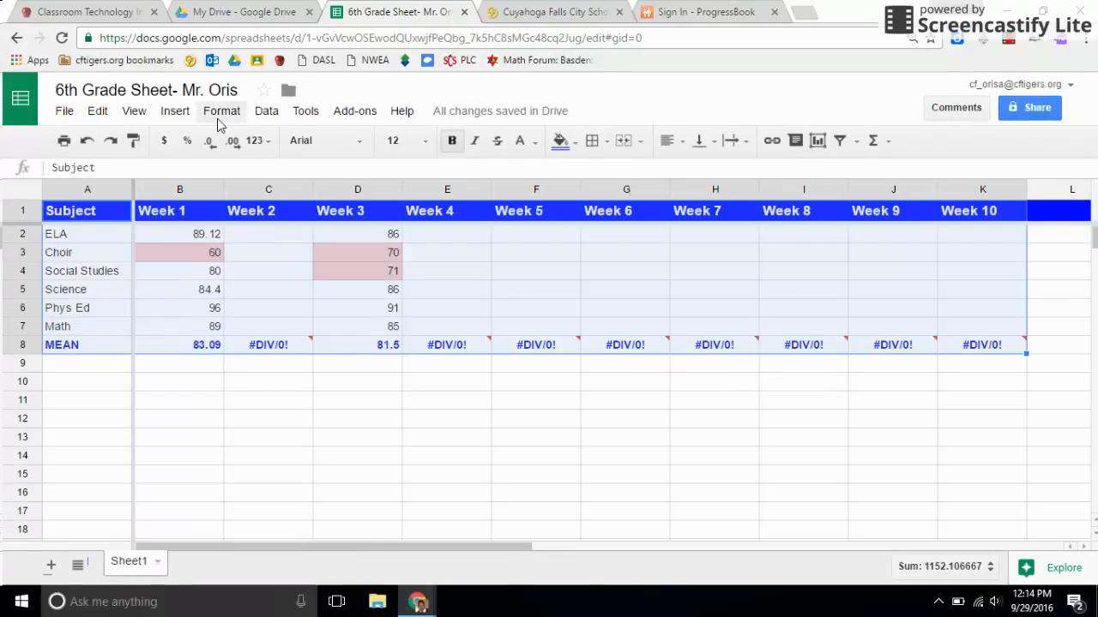
left_click(175, 111)
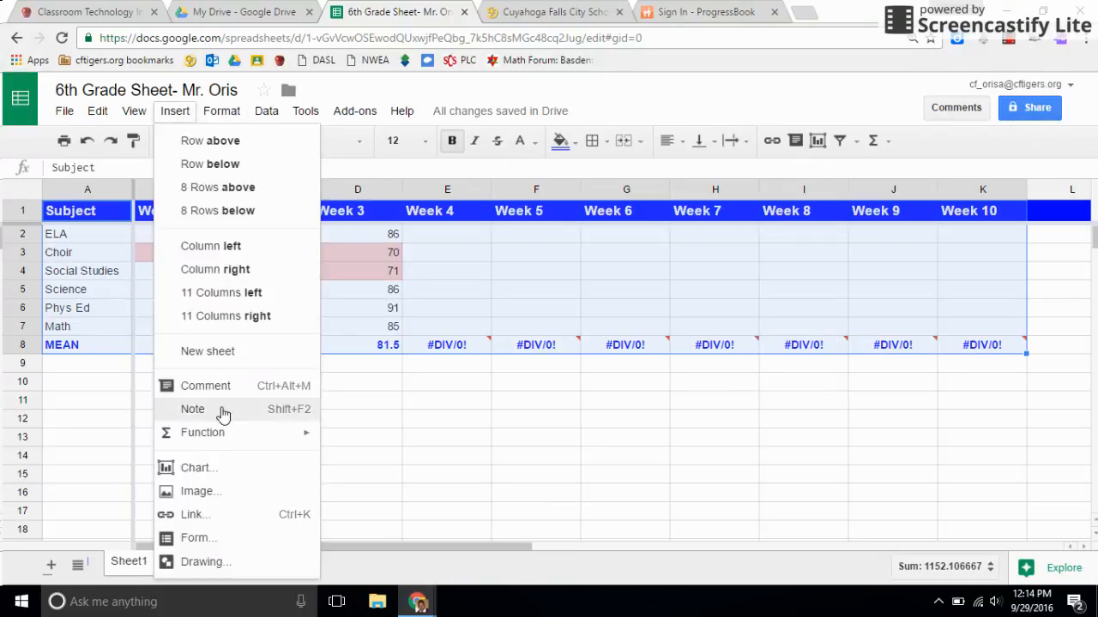
left_click(197, 469)
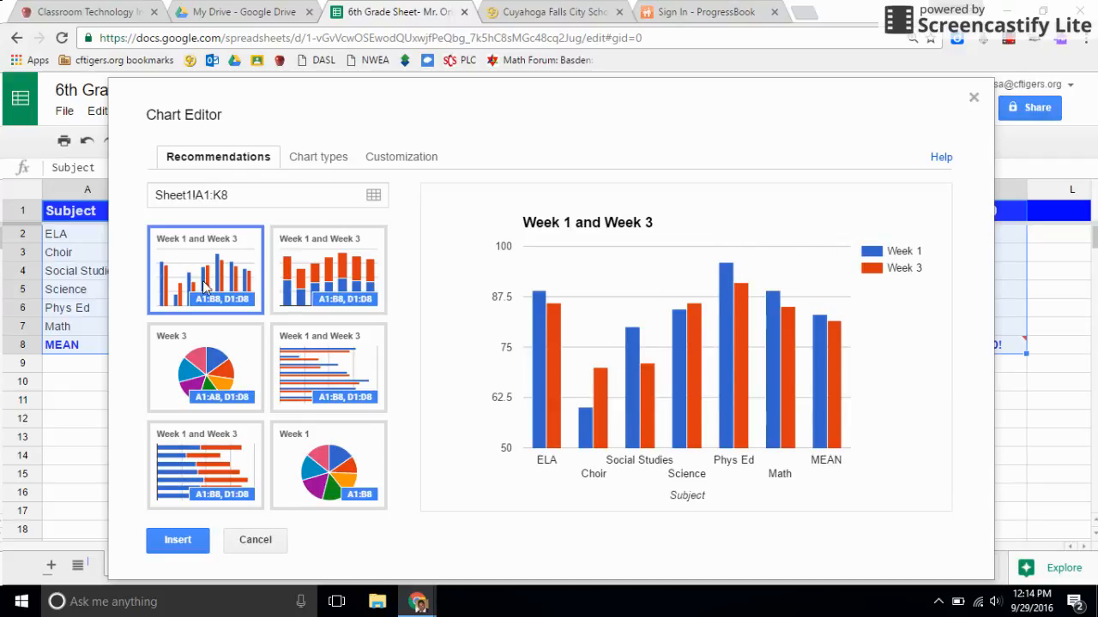
Step: Replace the title of the Week 1 and Week 3 column chart with the teacher's name in possessive form followed by "Grades"
mouse_move(542, 414)
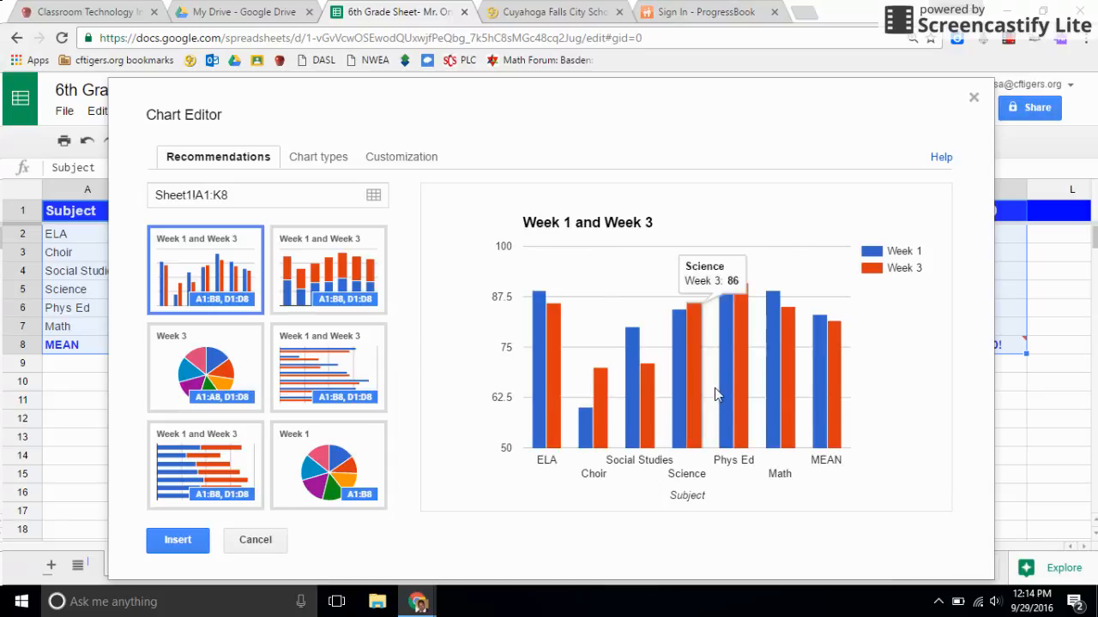
mouse_move(537, 442)
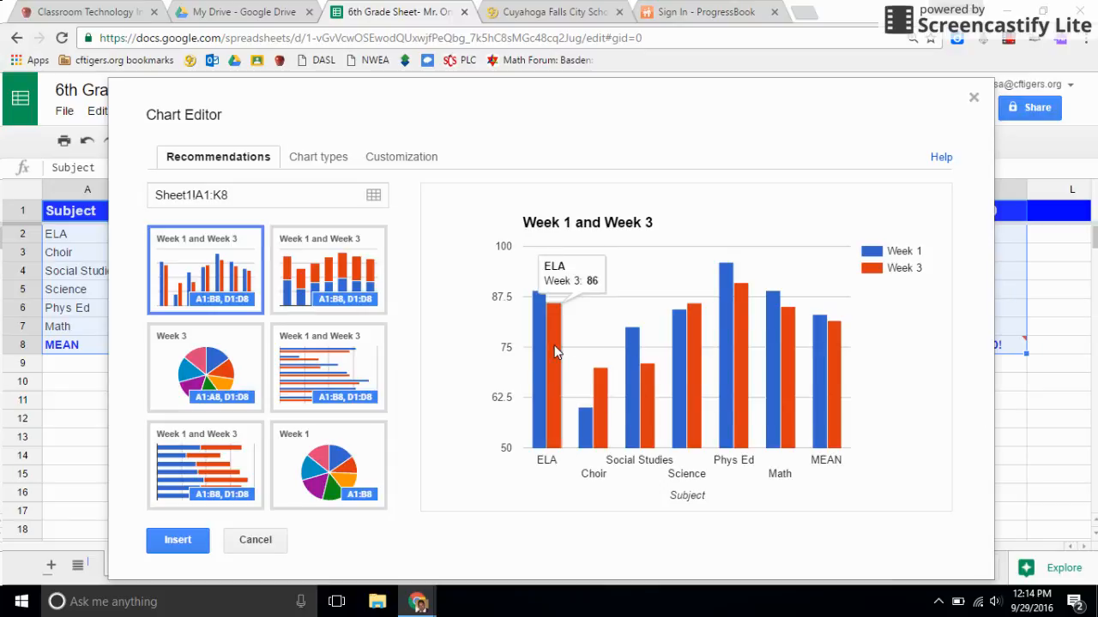
mouse_move(604, 436)
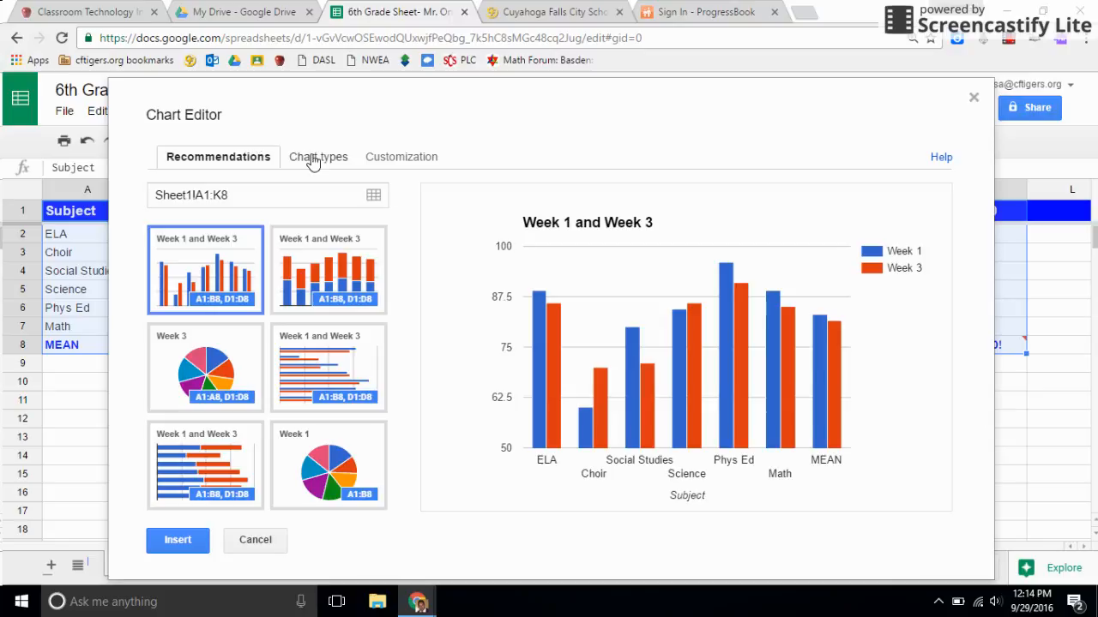
left_click(399, 158)
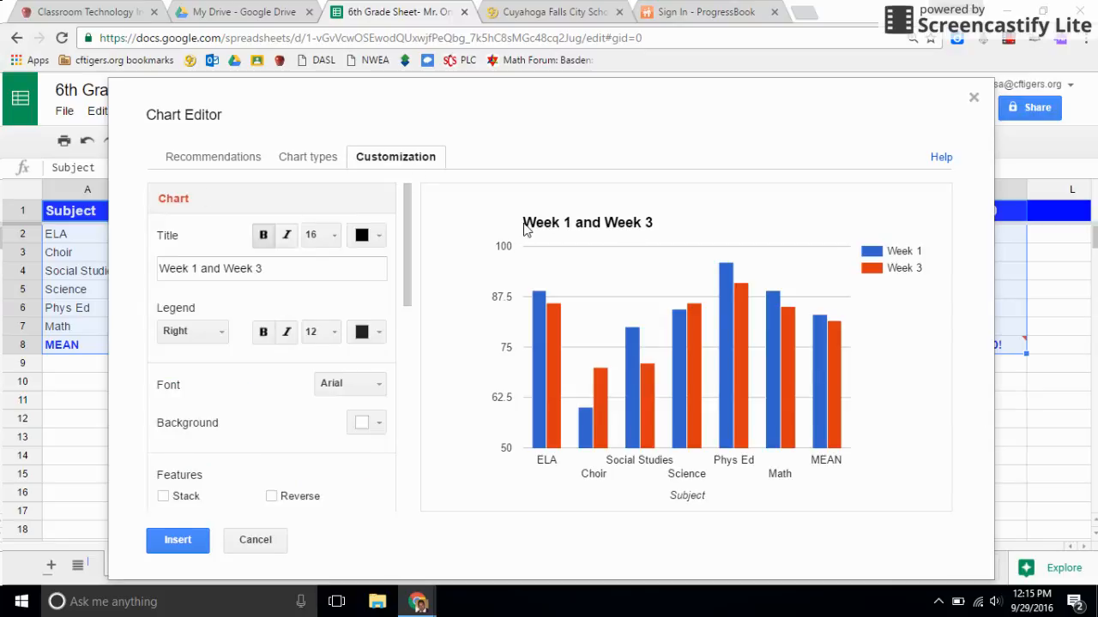
left_click_drag(286, 264, 146, 269)
left_click(153, 260)
left_click_drag(265, 271, 117, 268)
type("Mr. Oris's Grades")
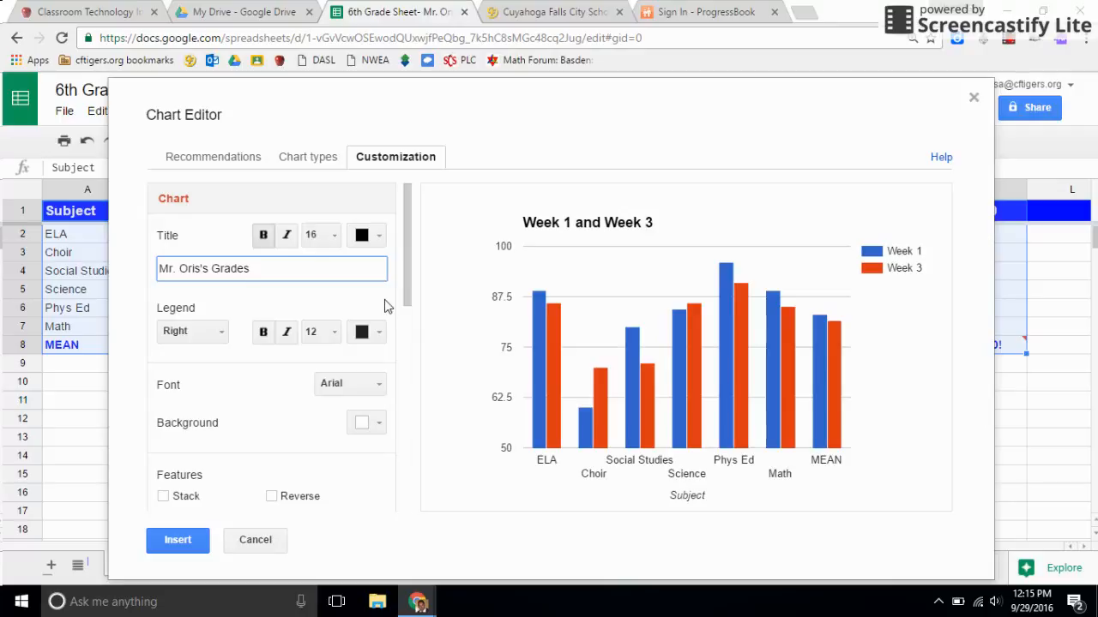
left_click(420, 294)
Step: Title the chart's left vertical axis "Percentage"
left_click_drag(401, 279, 421, 392)
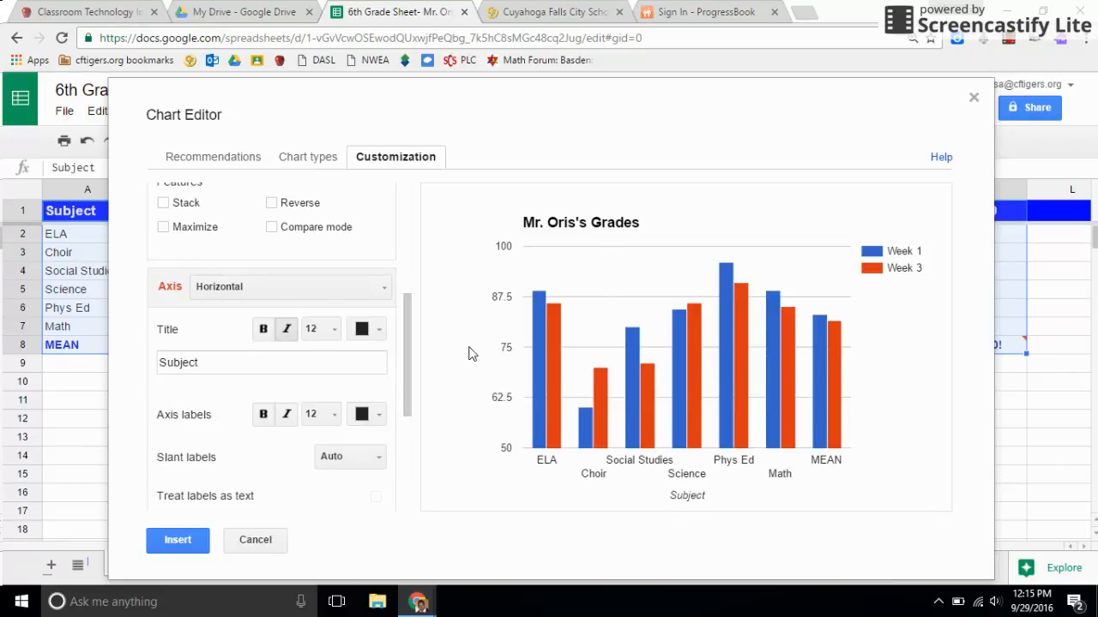
left_click(280, 287)
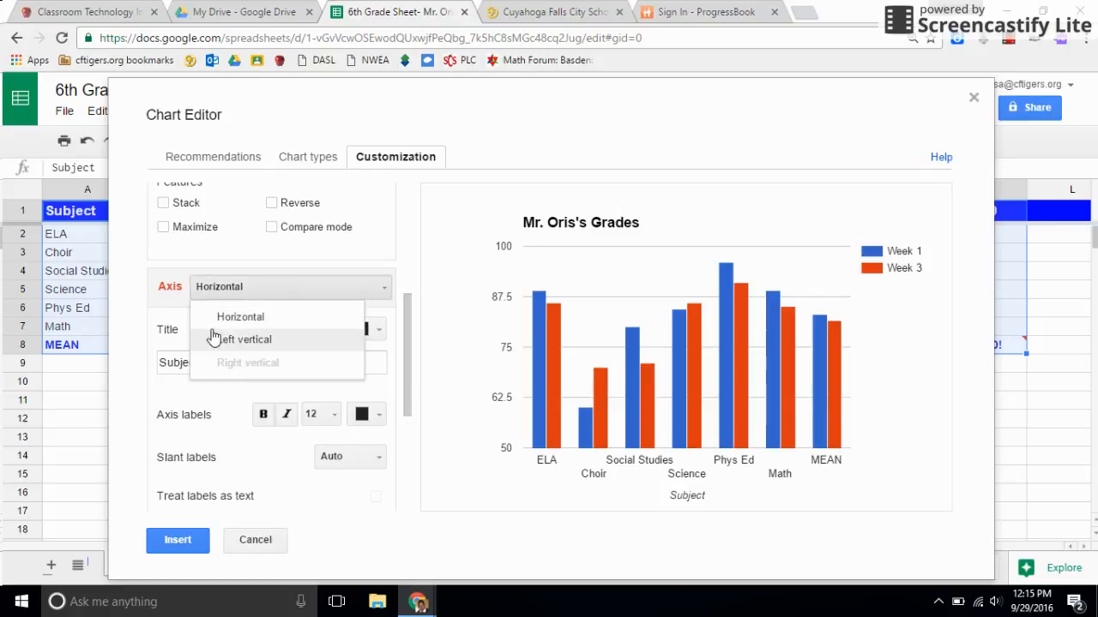
double_click(244, 295)
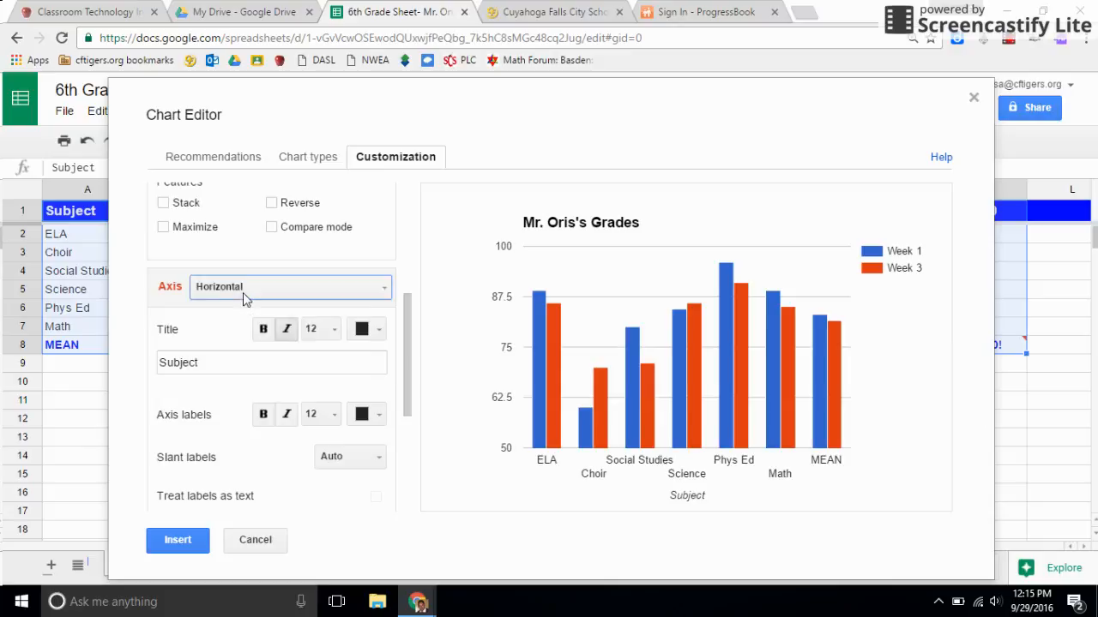
left_click(243, 341)
left_click(223, 364)
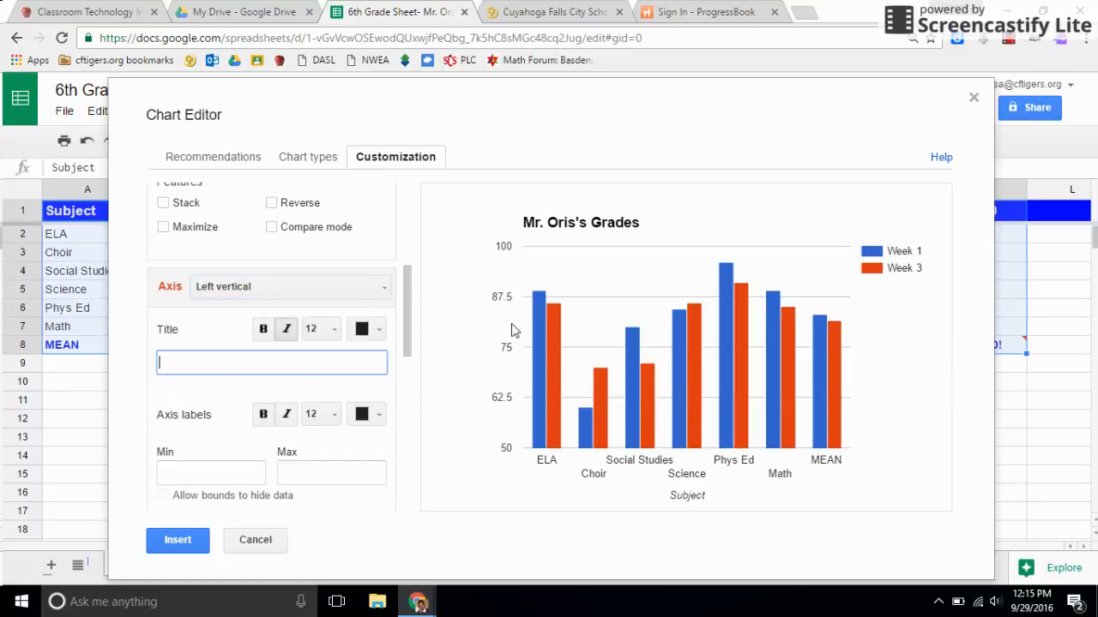
type("Percentag")
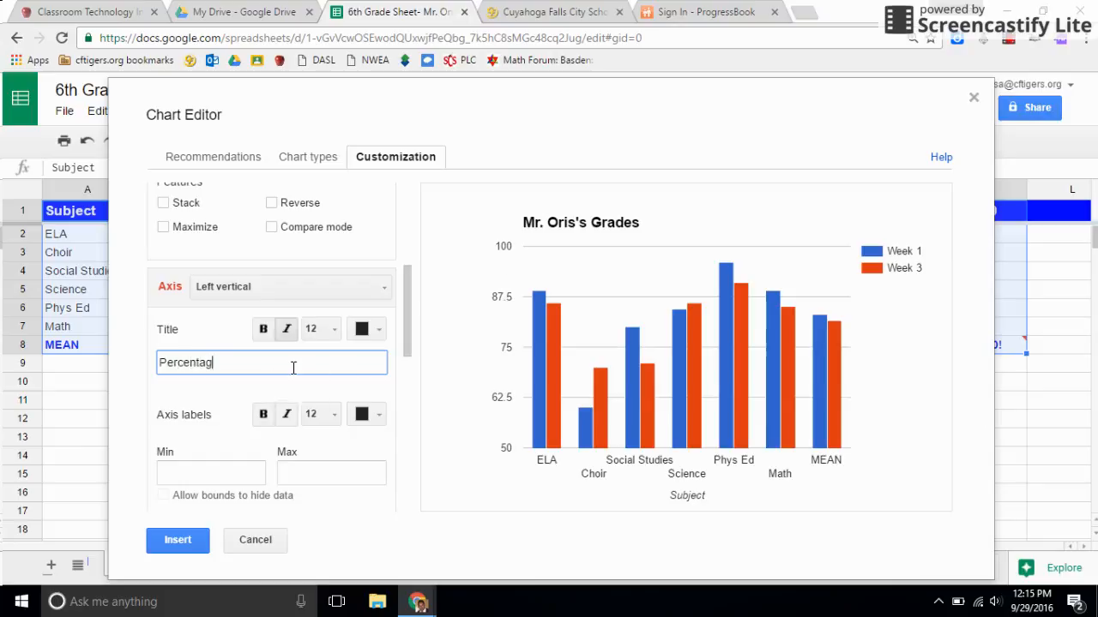
scroll(397, 387, "down", 3)
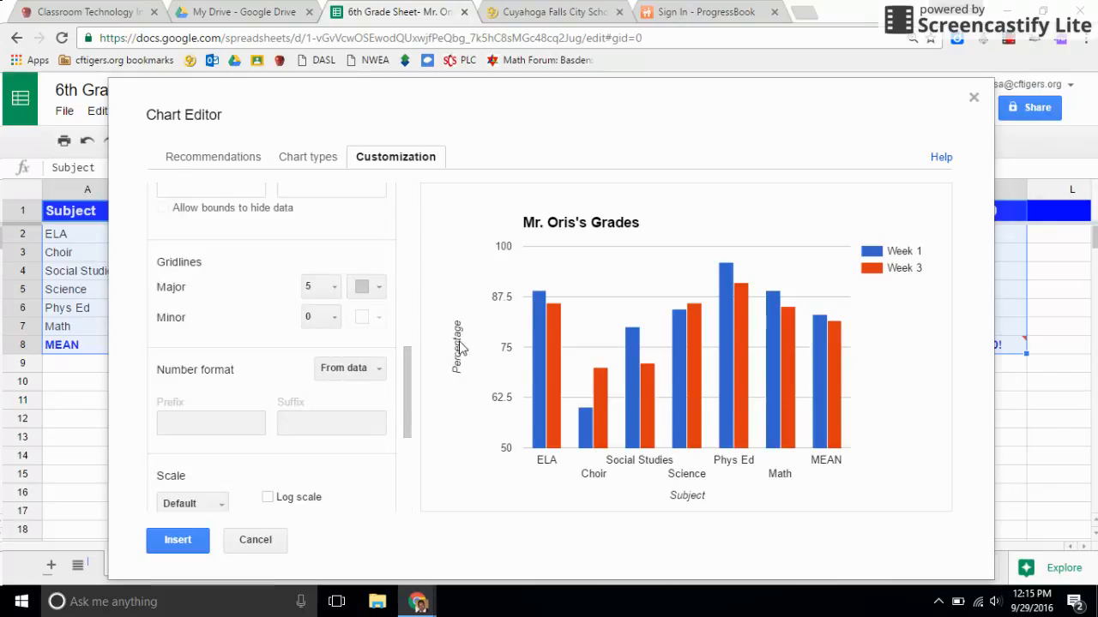
Step: Set the left vertical axis bounds to a minimum of 0 and a maximum of 100
scroll(262, 302, "up", 1)
scroll(241, 351, "up", 1)
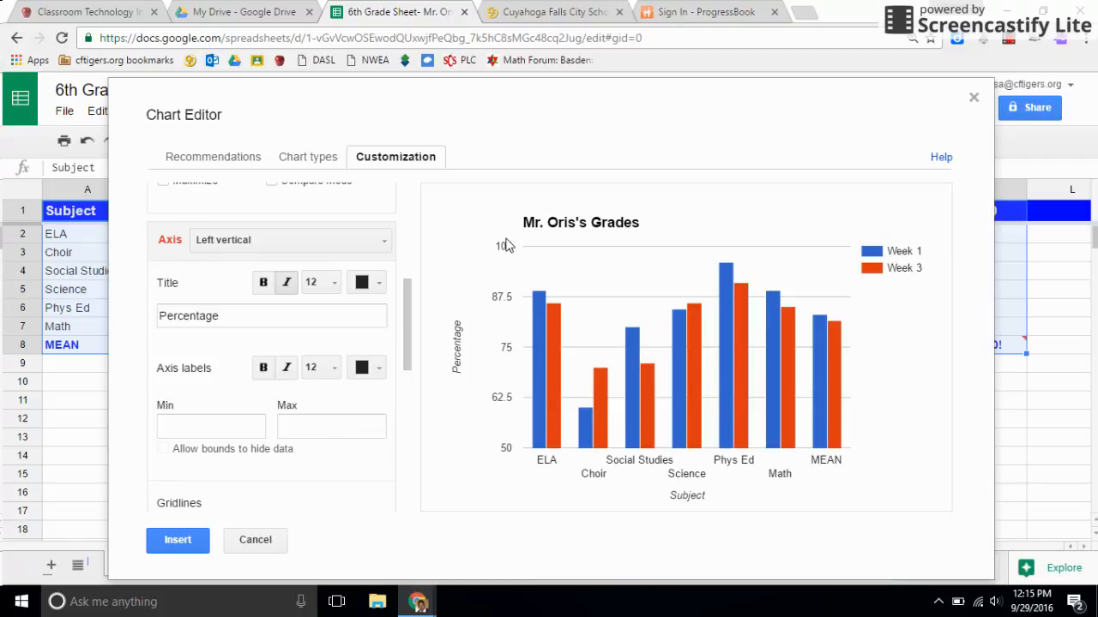
mouse_move(587, 435)
left_click(238, 420)
type("0")
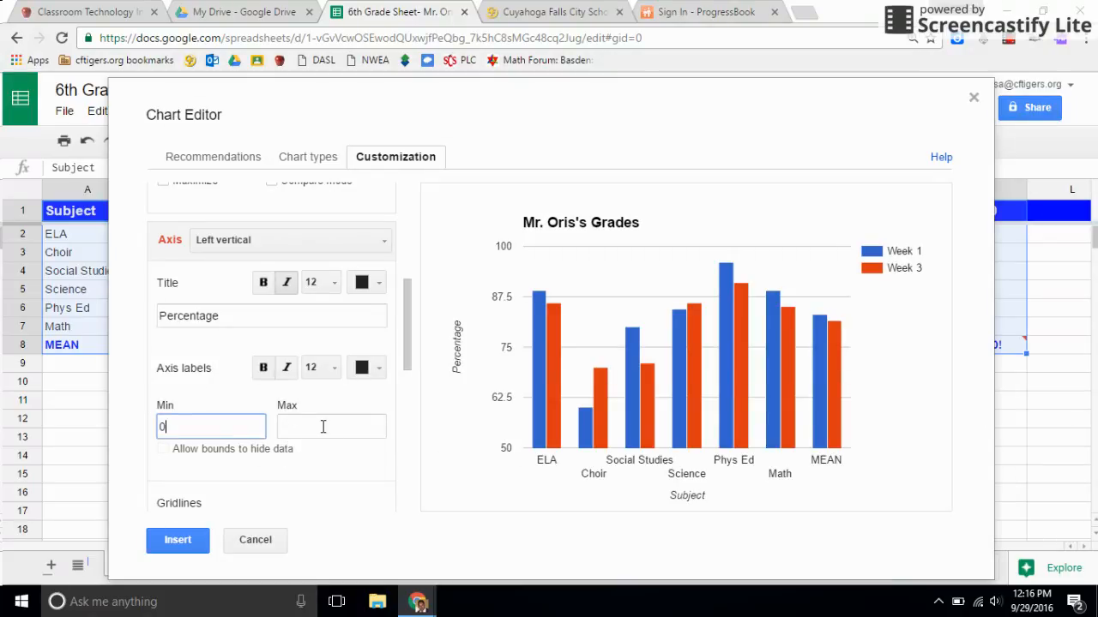
left_click(322, 426)
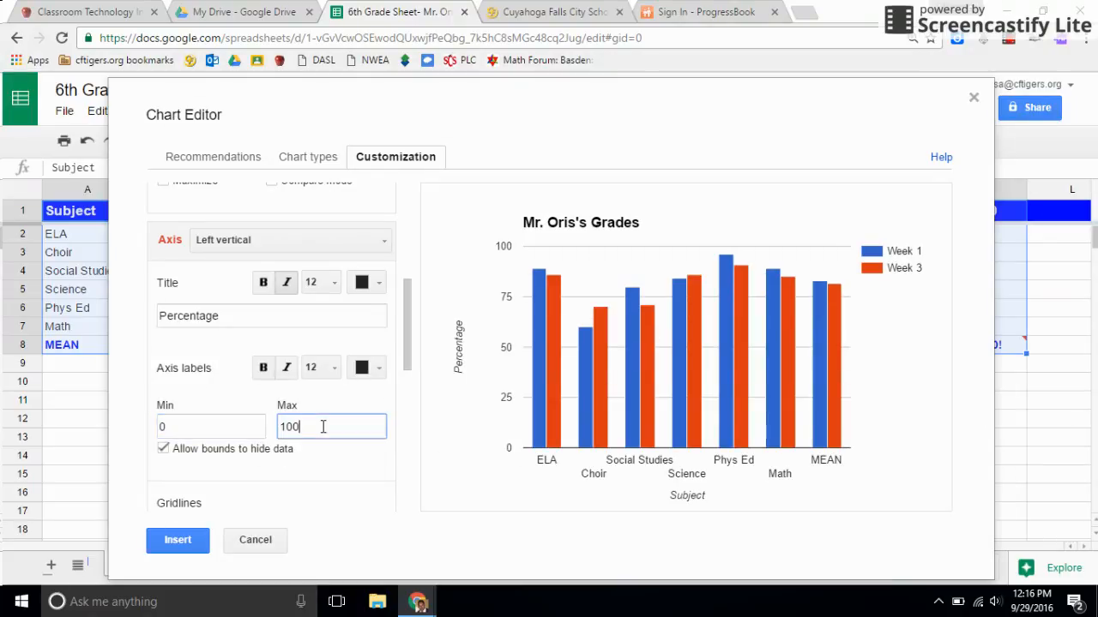
left_click(391, 470)
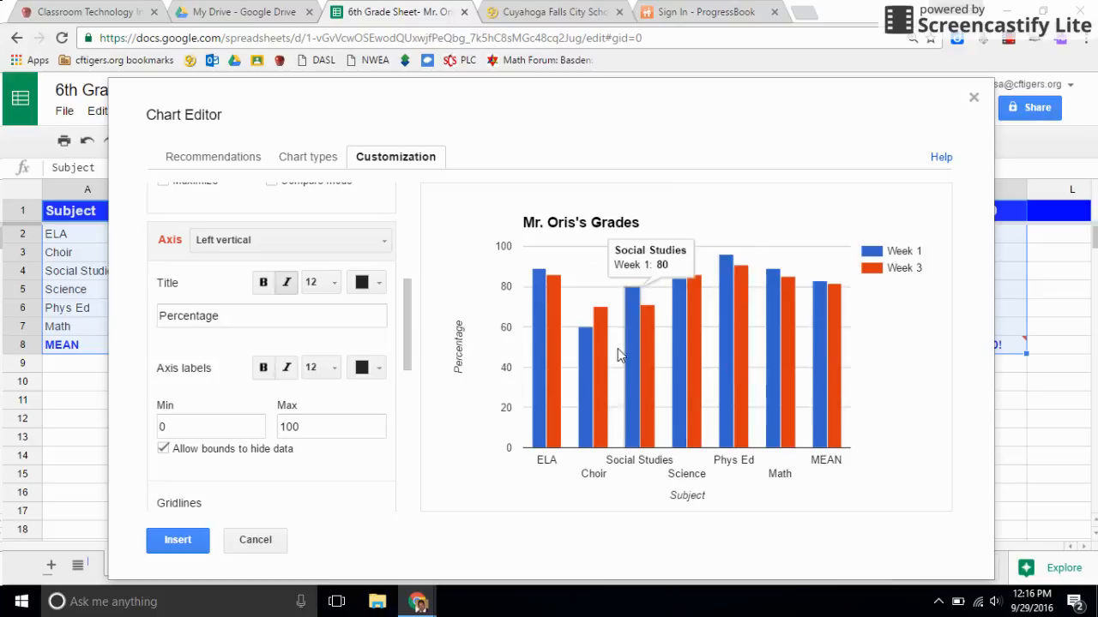
Step: Clear the minimum and maximum bounds of the left vertical axis to compare the default scale
double_click(308, 427)
key("BackSpace")
left_click(197, 429)
key("BackSpace")
left_click(387, 480)
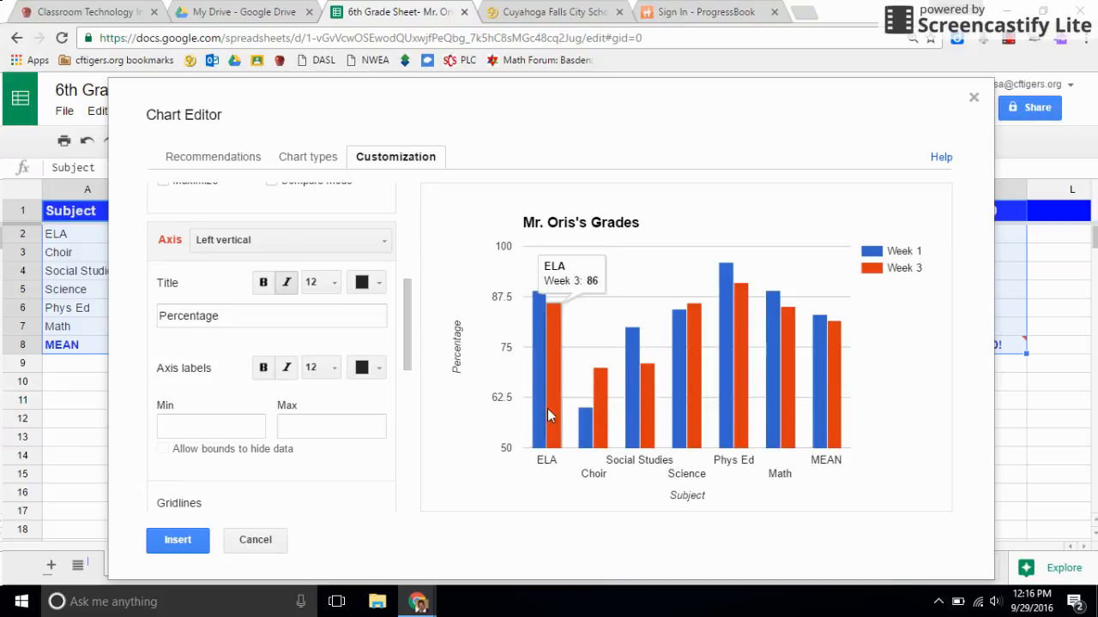
Step: Restore the left vertical axis range of 0 to 100 and insert the chart into the sheet
left_click(244, 429)
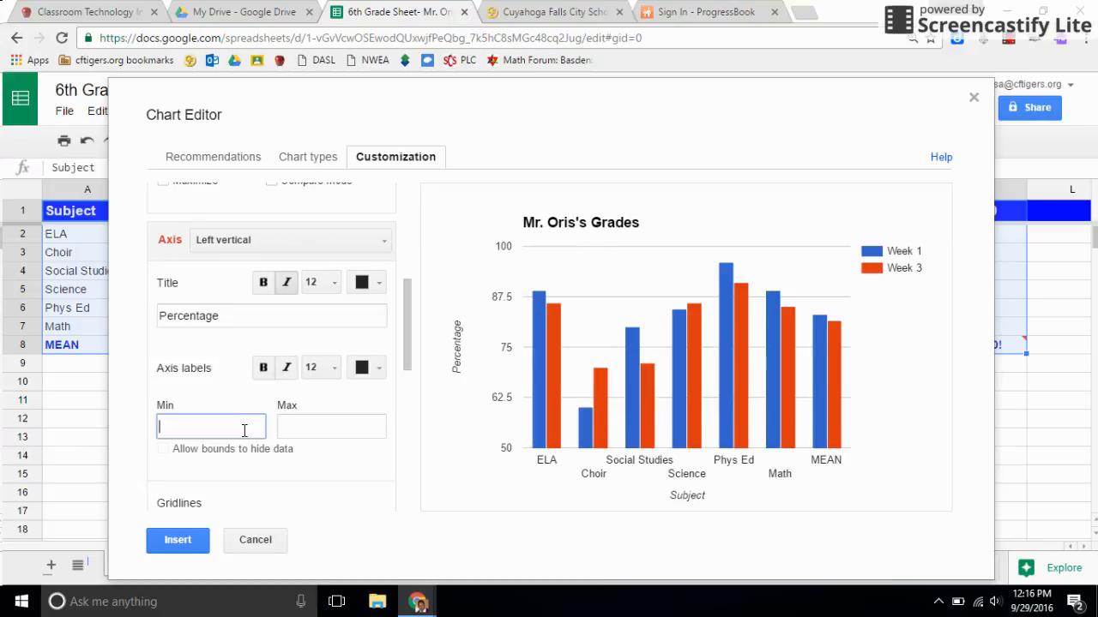
left_click(333, 425)
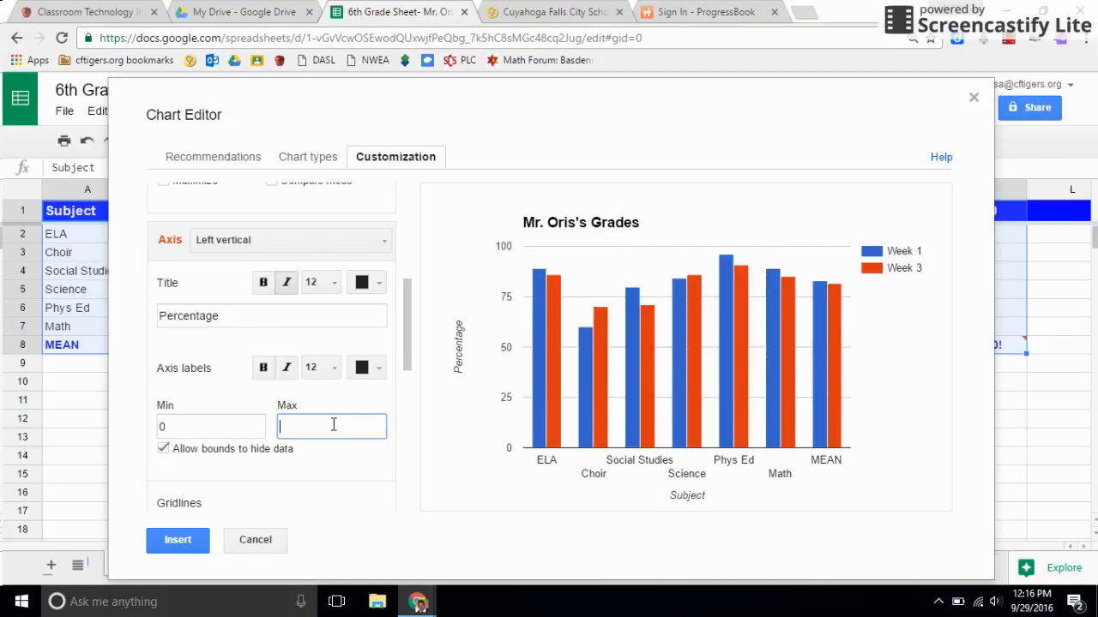
type("100")
left_click(338, 456)
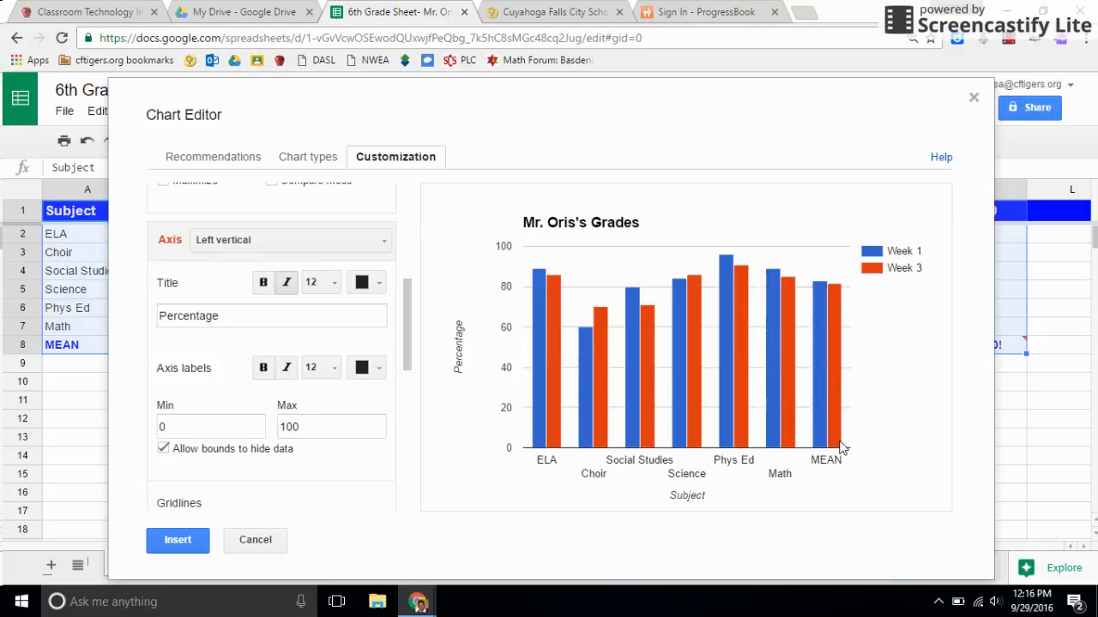
left_click(193, 542)
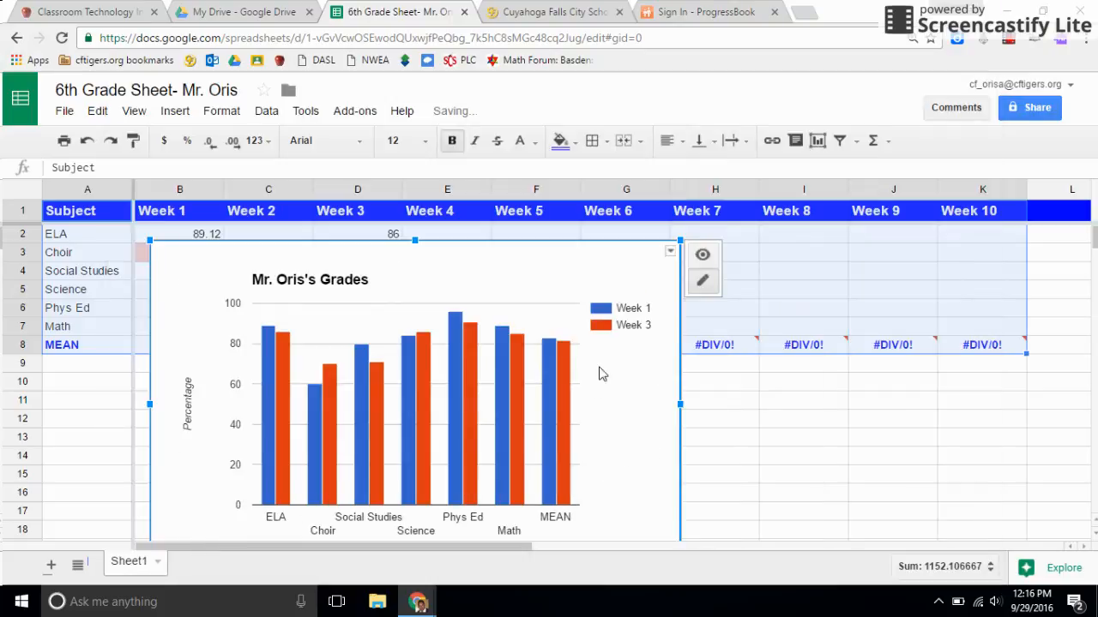
Step: Shrink the chart and place it just below the MEAN row, starting at column B
mouse_move(677, 243)
left_mouse_down()
mouse_move(523, 343)
mouse_move(489, 350)
mouse_move(681, 240)
mouse_move(667, 249)
left_mouse_up()
left_click_drag(522, 321, 837, 276)
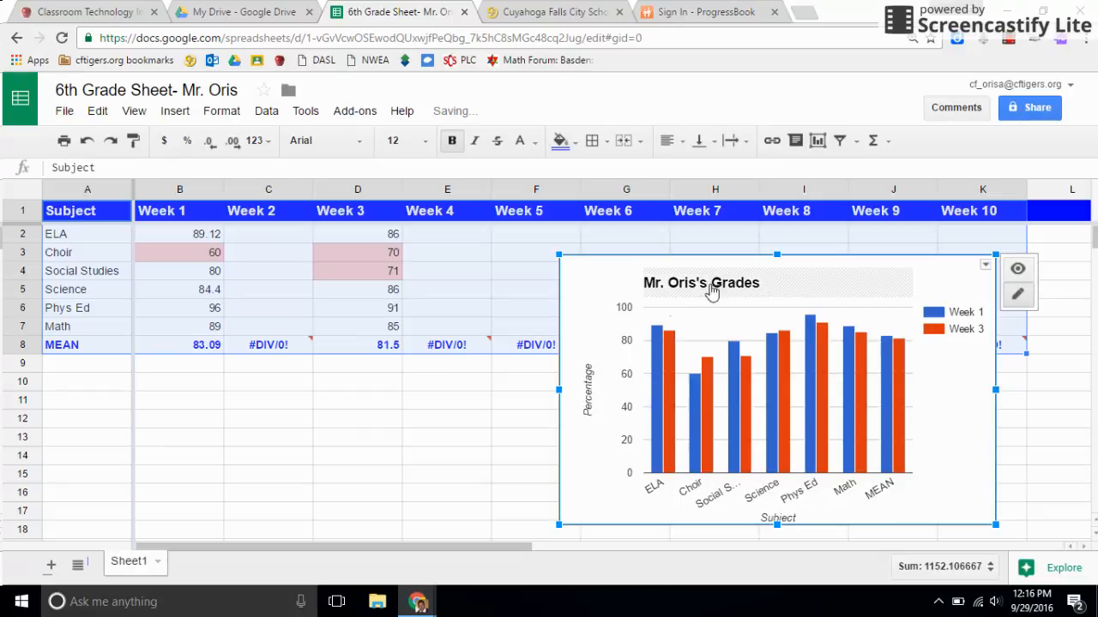
left_click_drag(801, 280, 380, 387)
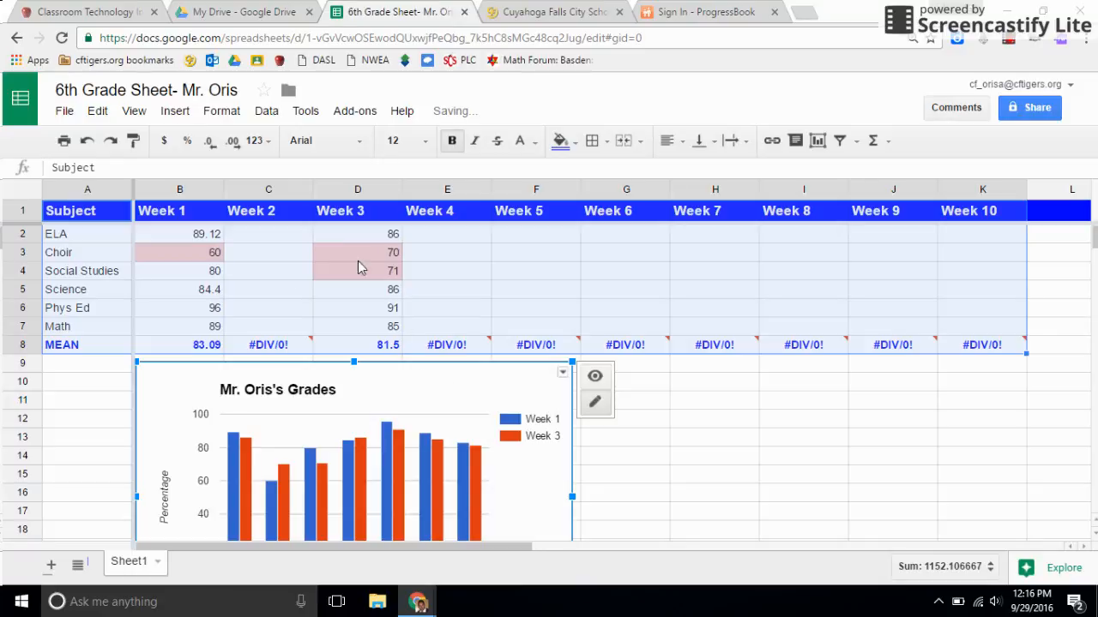
Step: Enter 80 as the ELA grade for Week 4 in E2 and check the chart for the new value
left_click(443, 239)
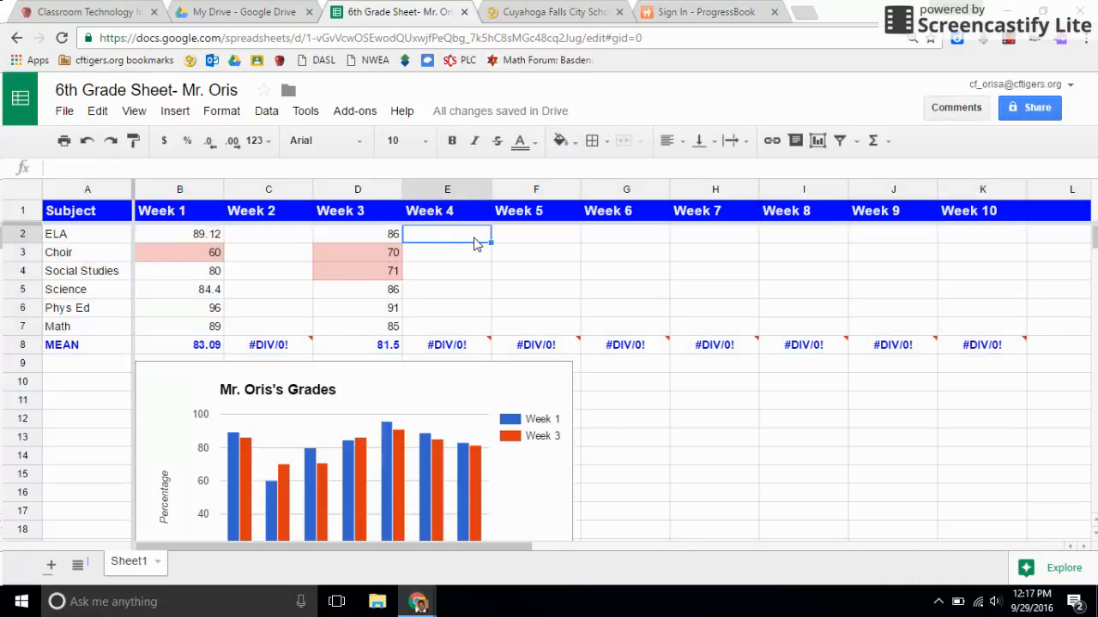
type("80")
key("Return")
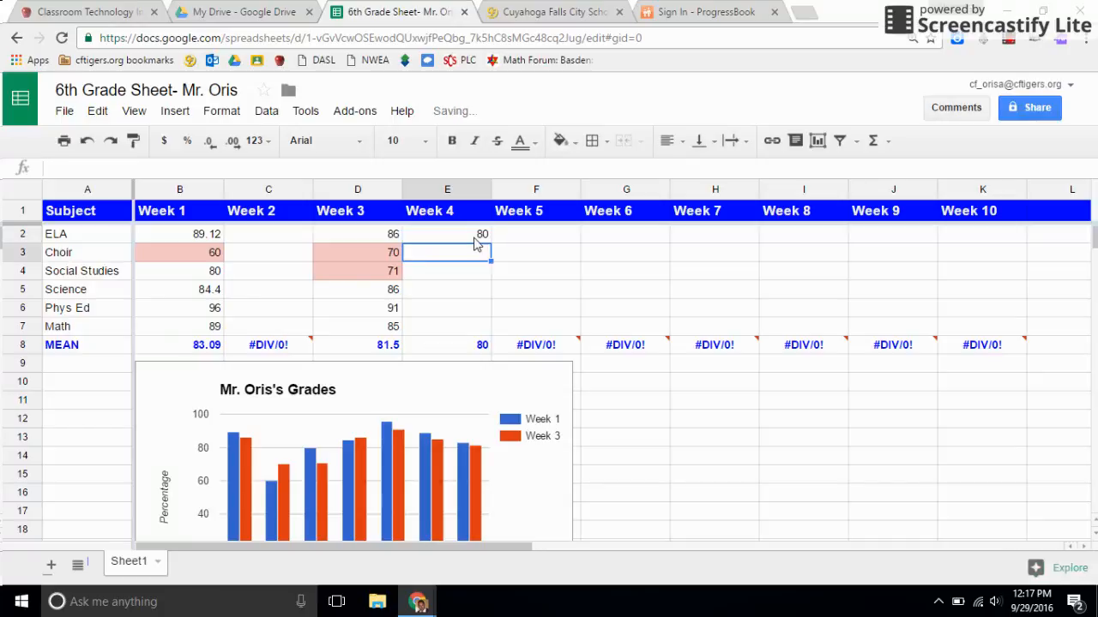
left_click(271, 441)
scroll(273, 441, "down", 2)
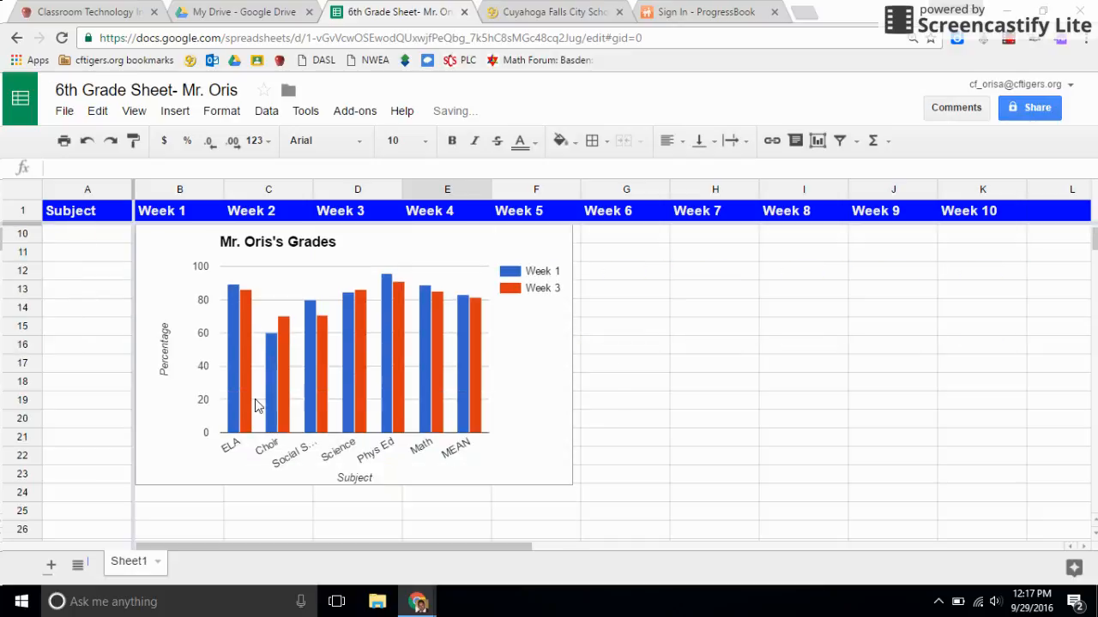
scroll(260, 407, "up", 2)
scroll(249, 403, "down", 2)
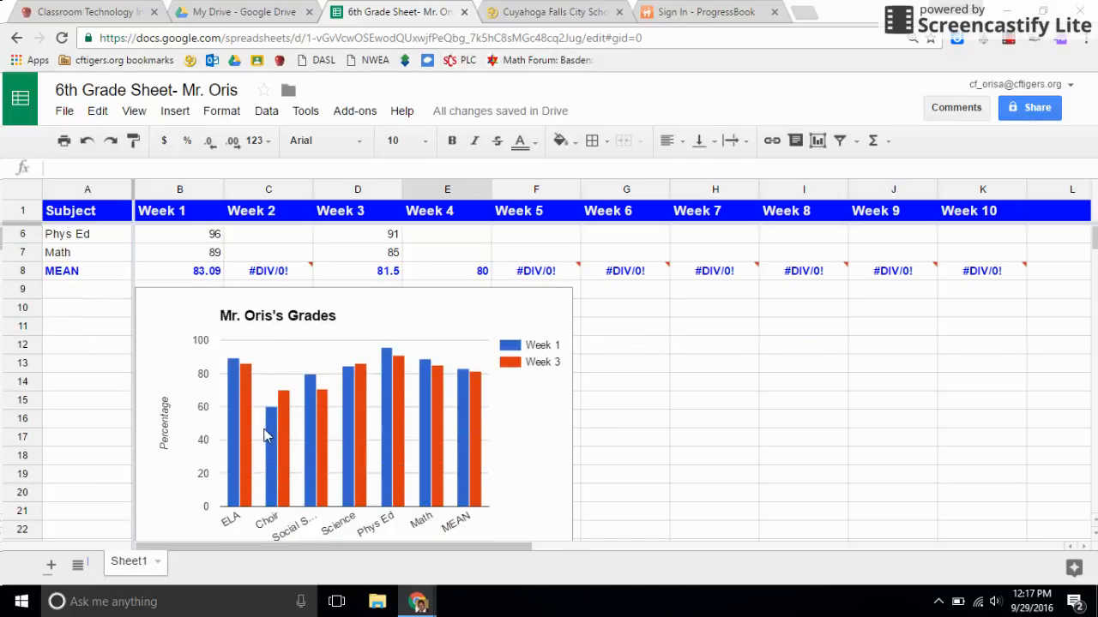
scroll(267, 429, "up", 2)
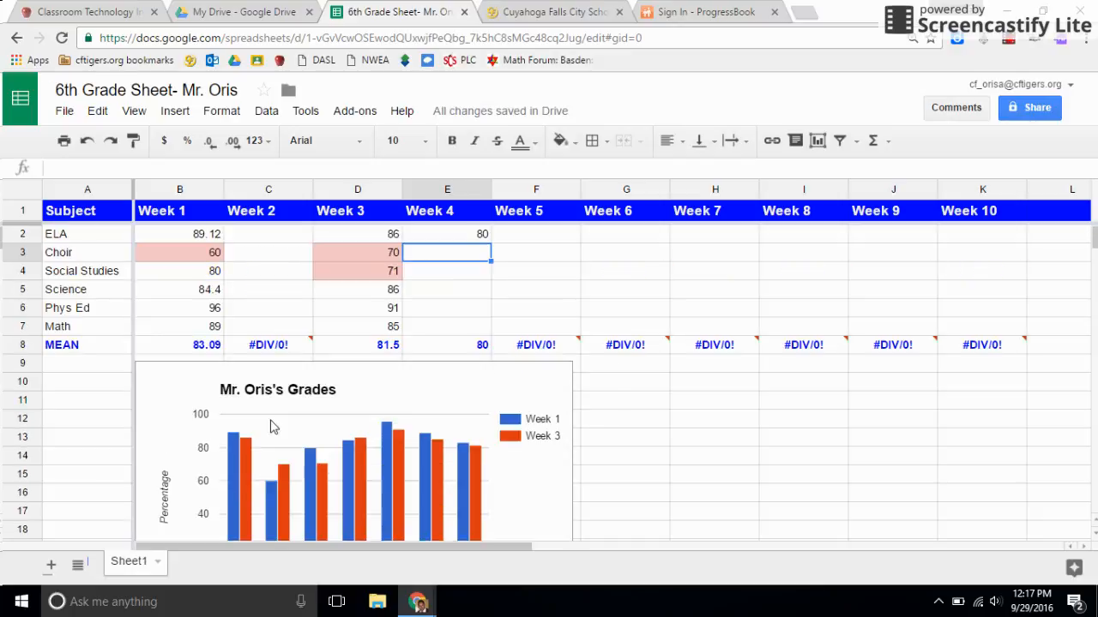
Step: Change the chart's data range to Sheet1!A1:K8 so it covers all ten weeks, and update the chart
left_click(557, 378)
left_click(563, 372)
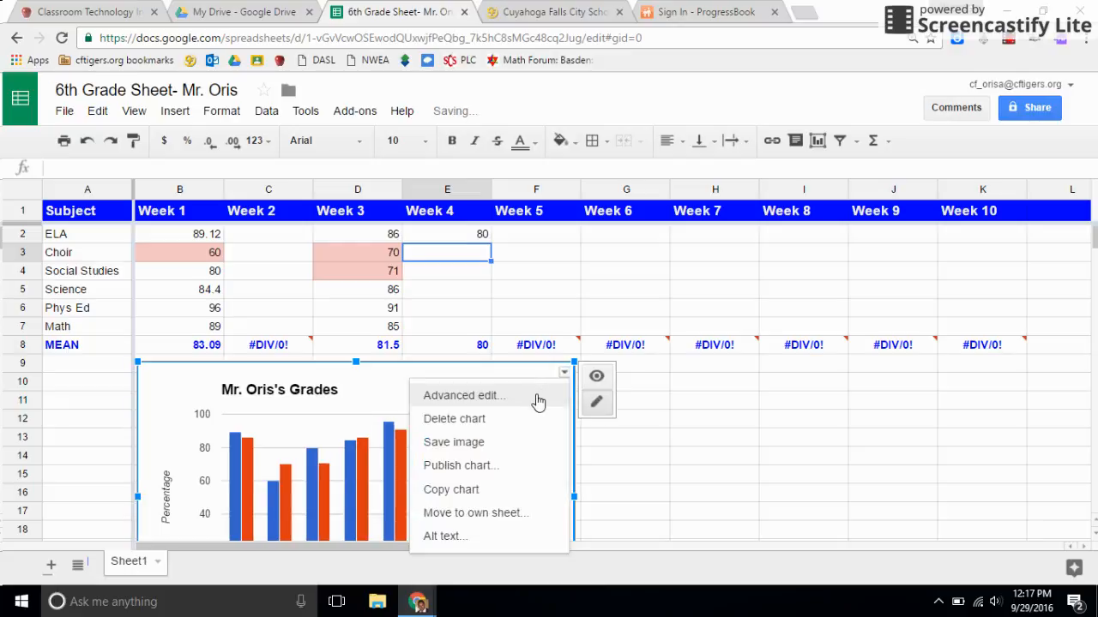
left_click(537, 401)
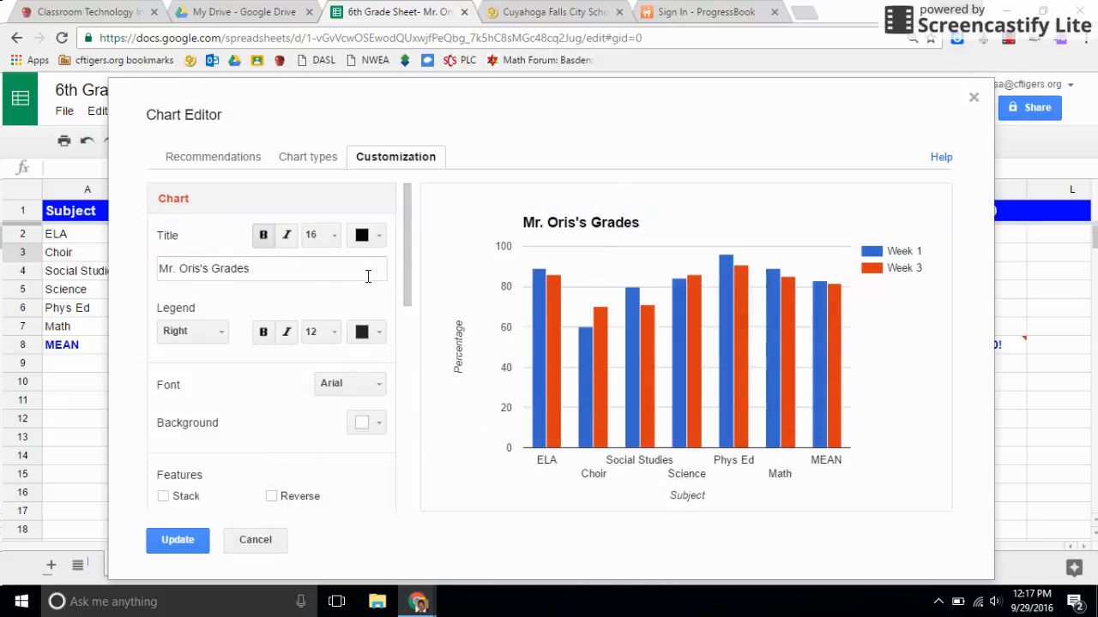
left_click(253, 159)
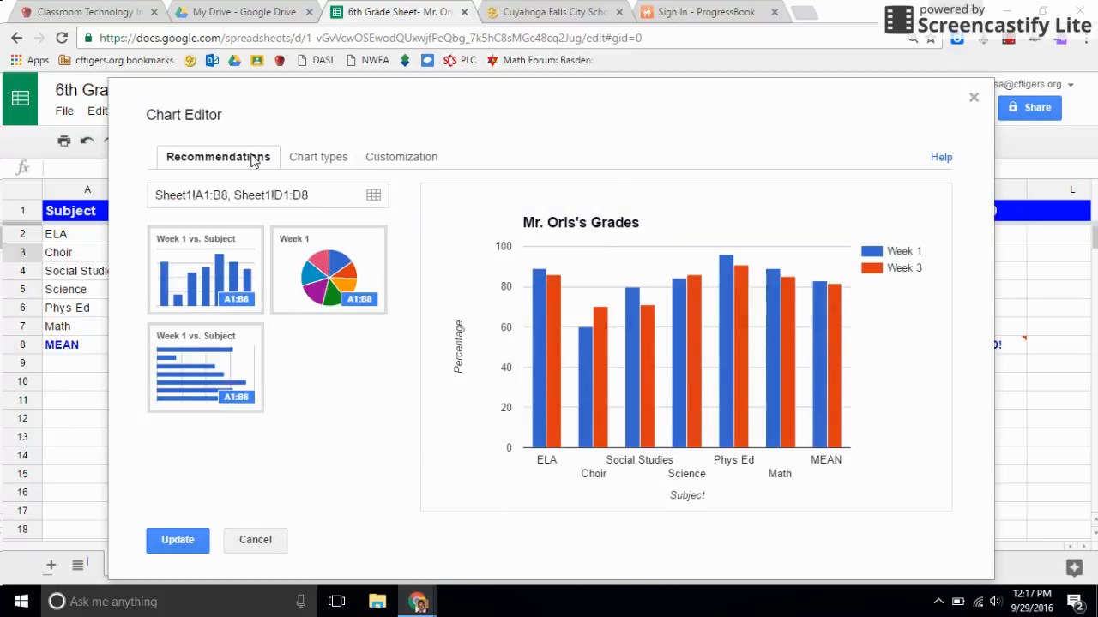
left_click(326, 196)
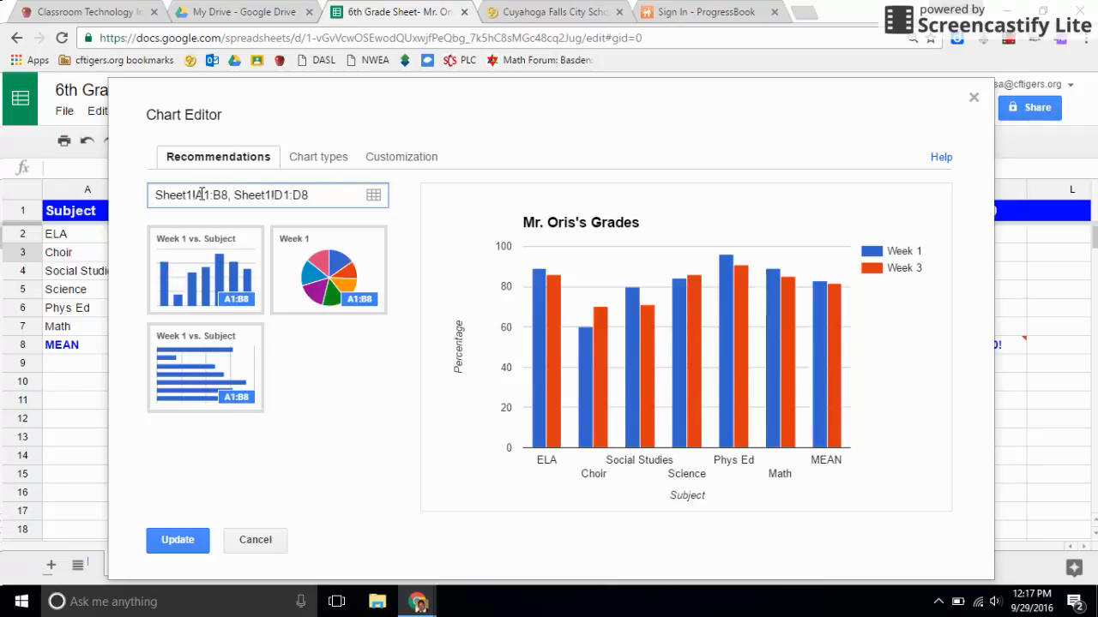
left_click_drag(193, 195, 309, 197)
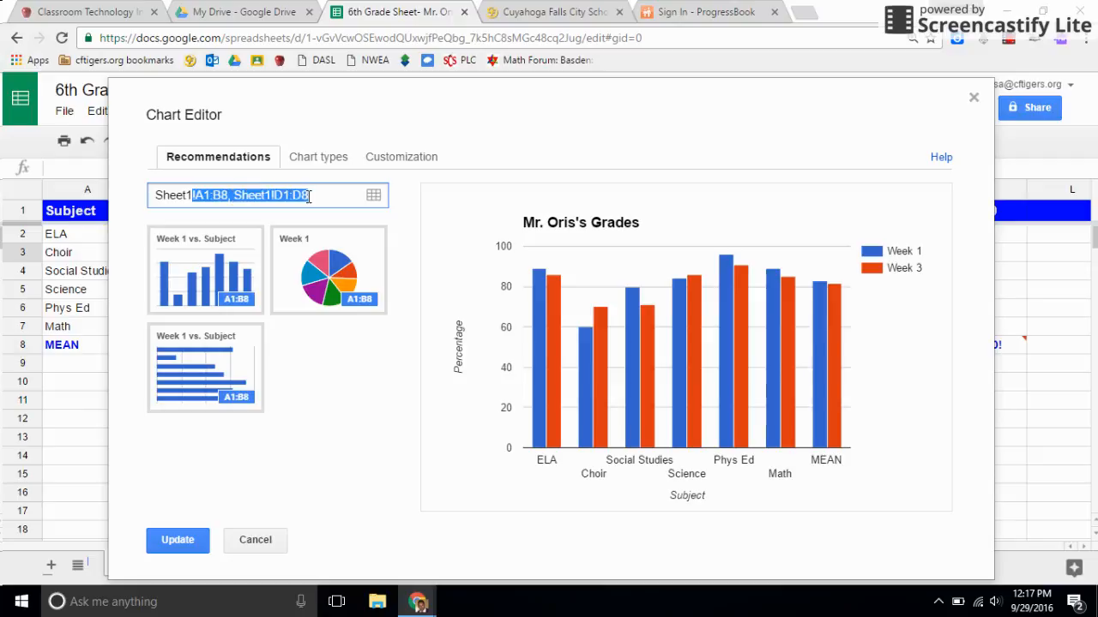
left_click(231, 196)
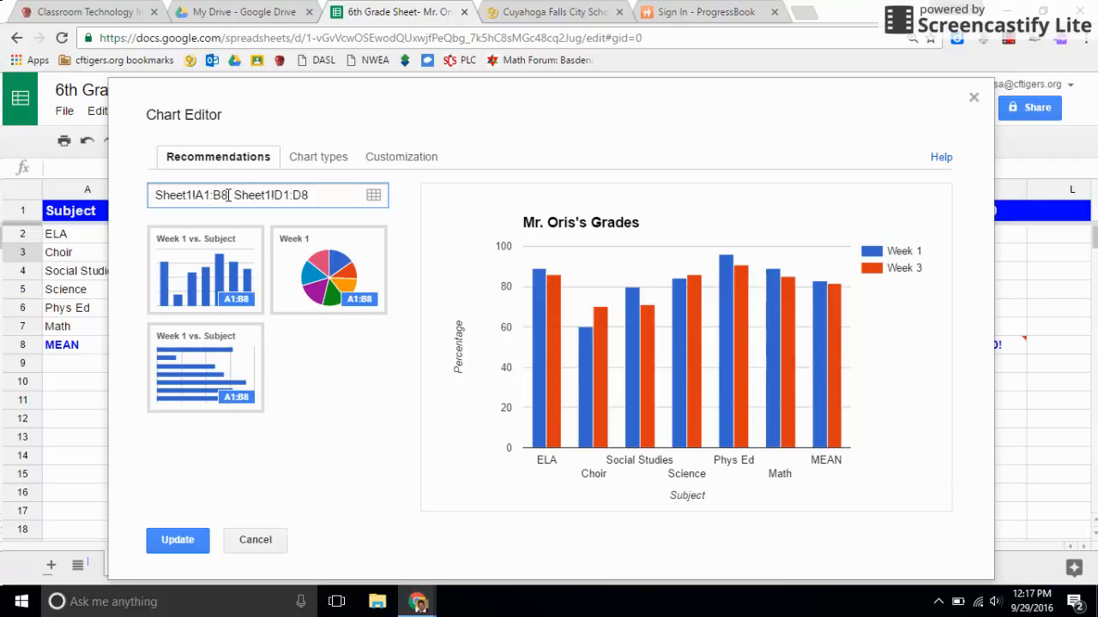
left_click_drag(337, 200, 217, 194)
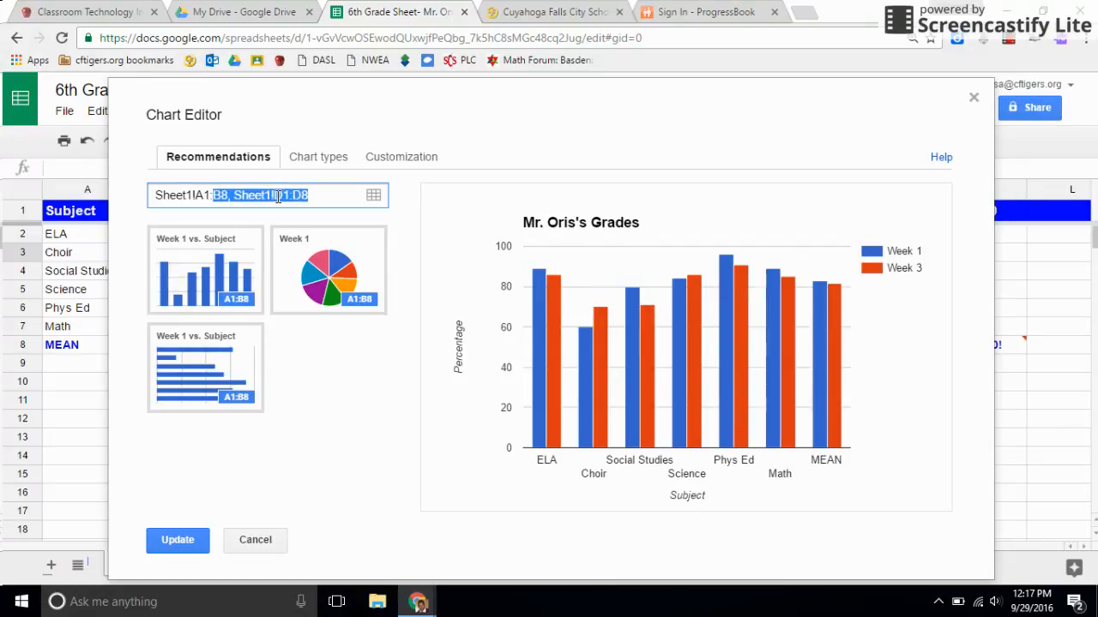
type("k")
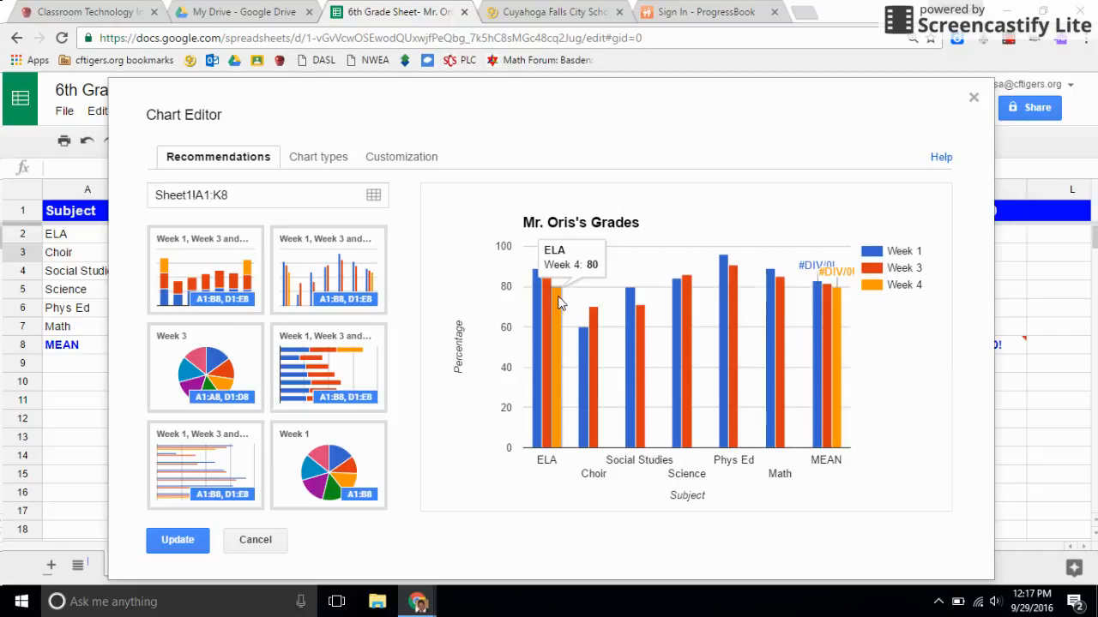
left_click(157, 539)
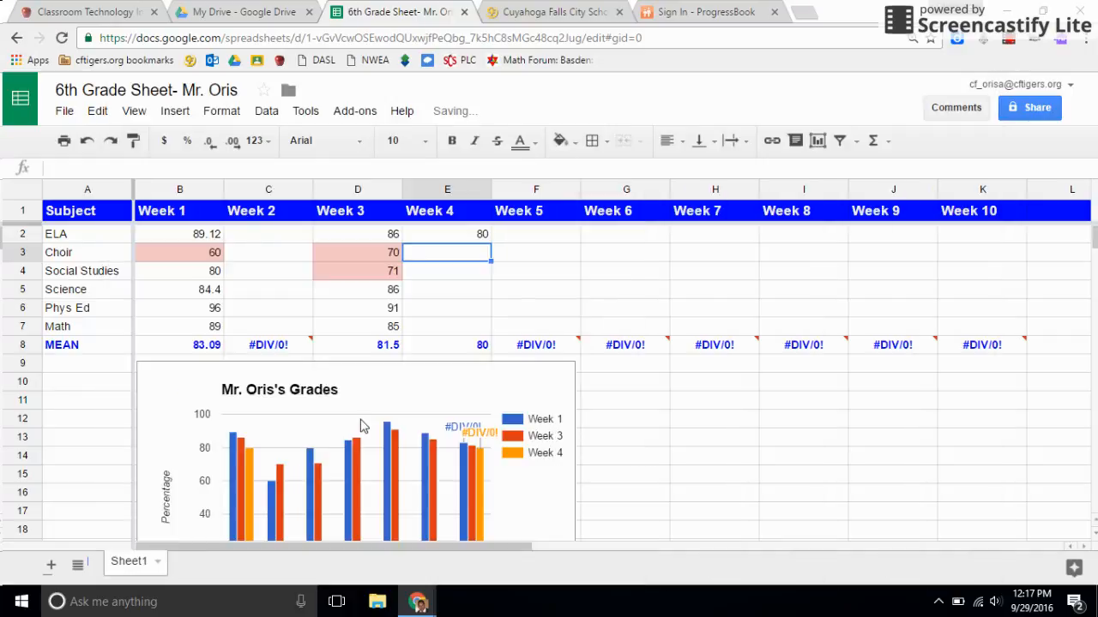
Step: Enter 79 as the ELA grade for Week 5 in F2 and check the chart for the new value
left_click(545, 243)
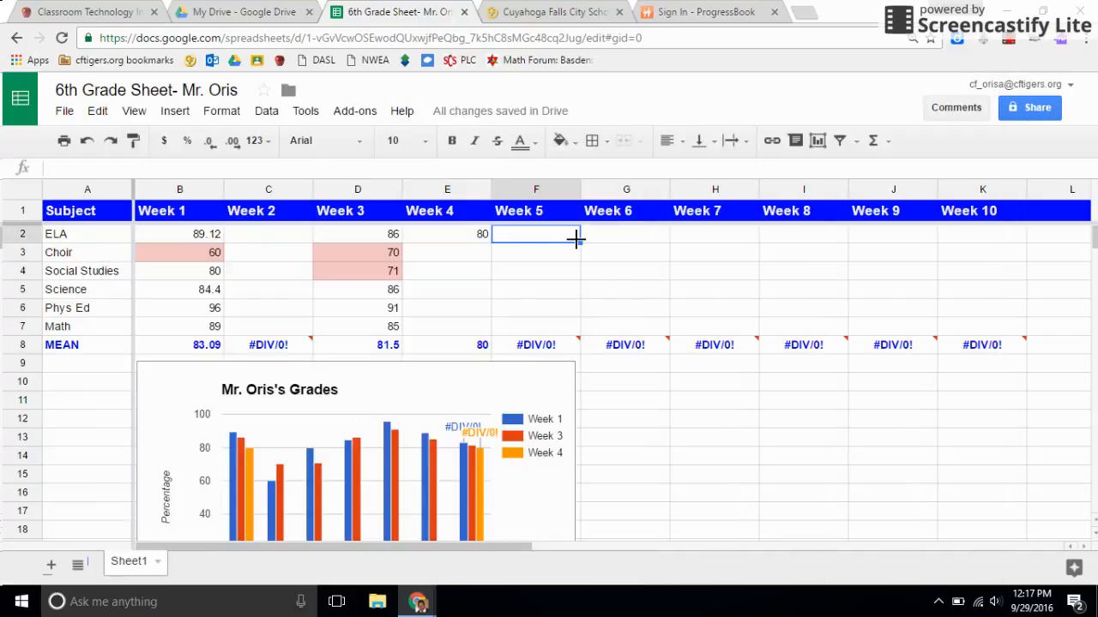
type("79")
key("Return")
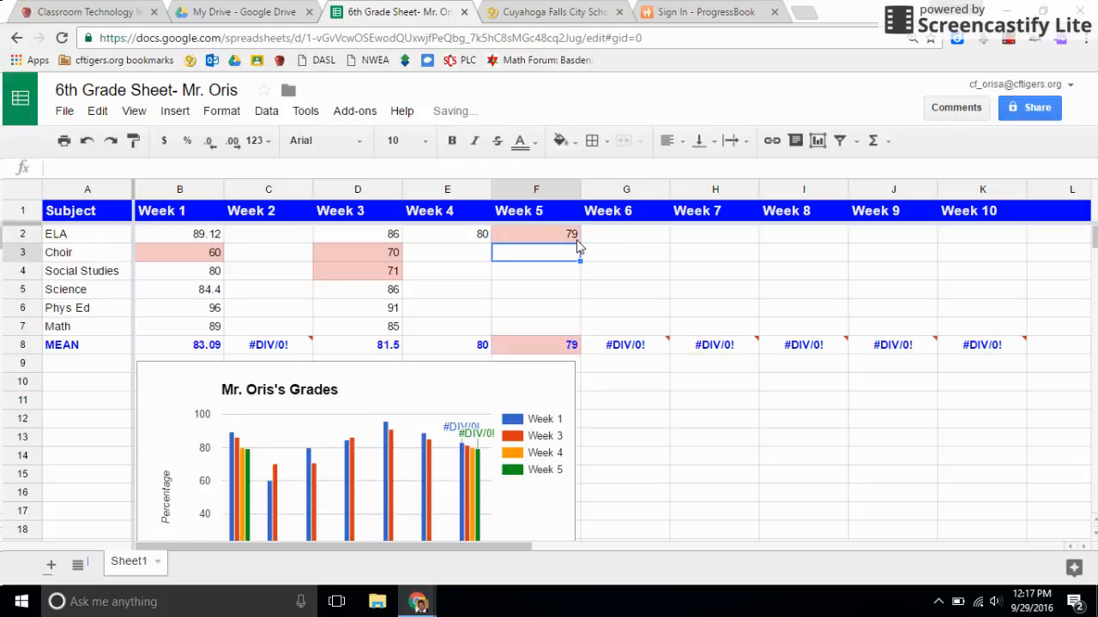
scroll(325, 444, "down", 2)
scroll(502, 390, "up", 2)
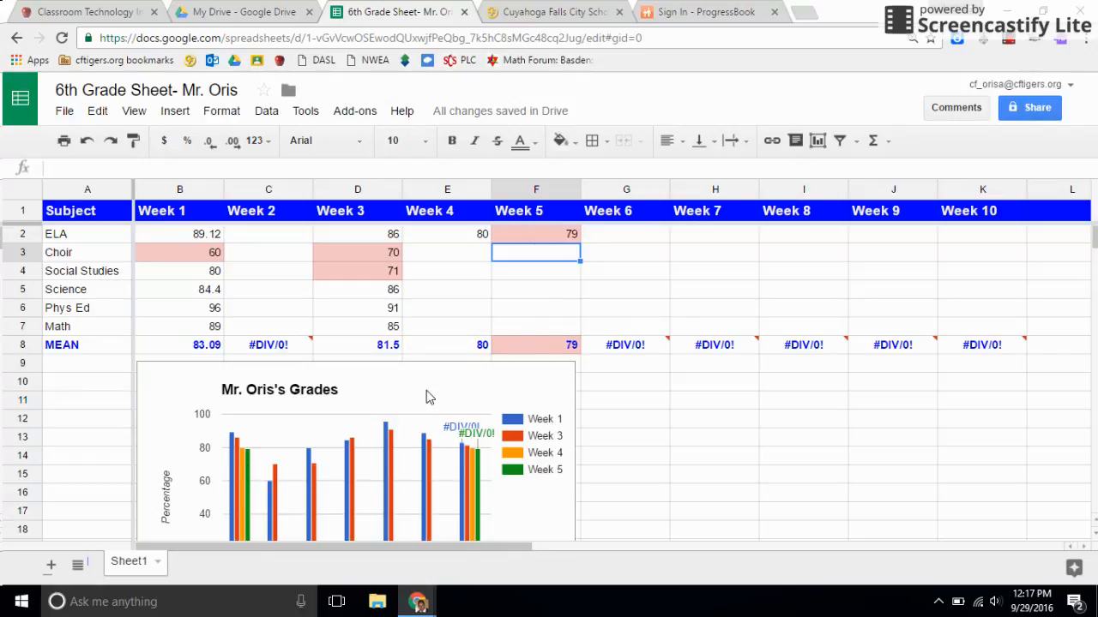
left_click(436, 258)
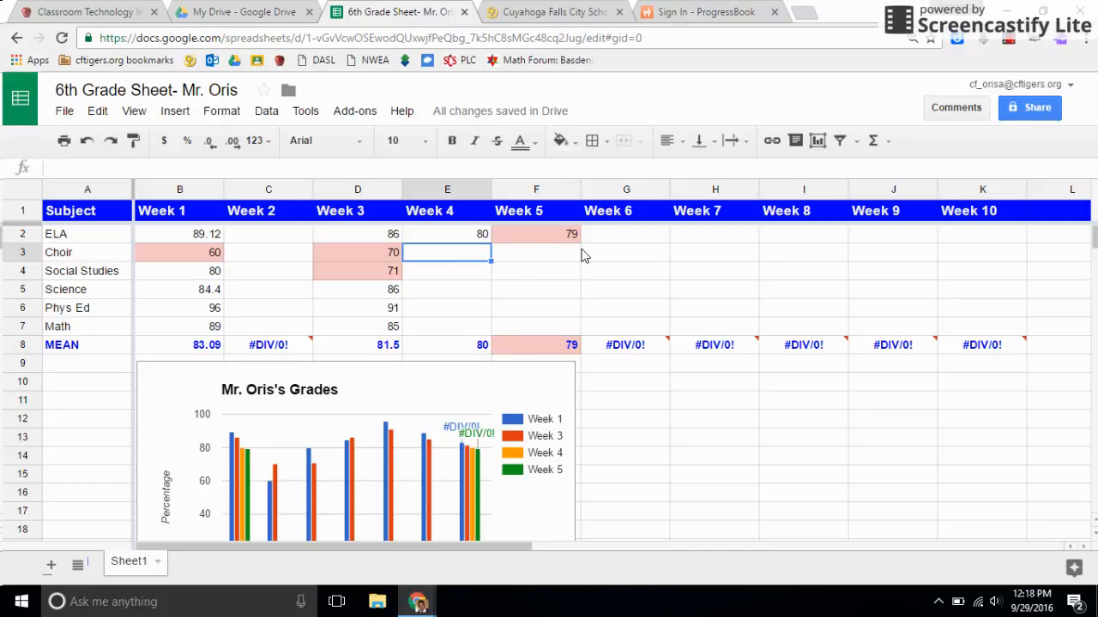
Step: Fill in the remaining Week 4 grades in E3:E7: Choir 85, Social Studies 75, Science 82, Phys Ed 90 and Math 90
type("85")
key("Return")
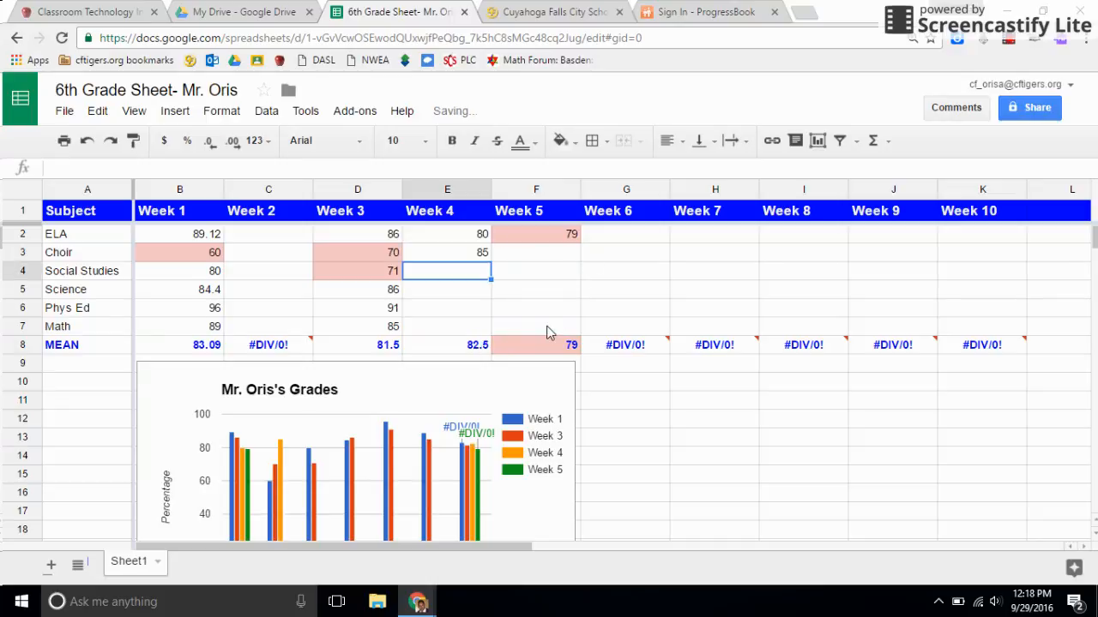
type("75")
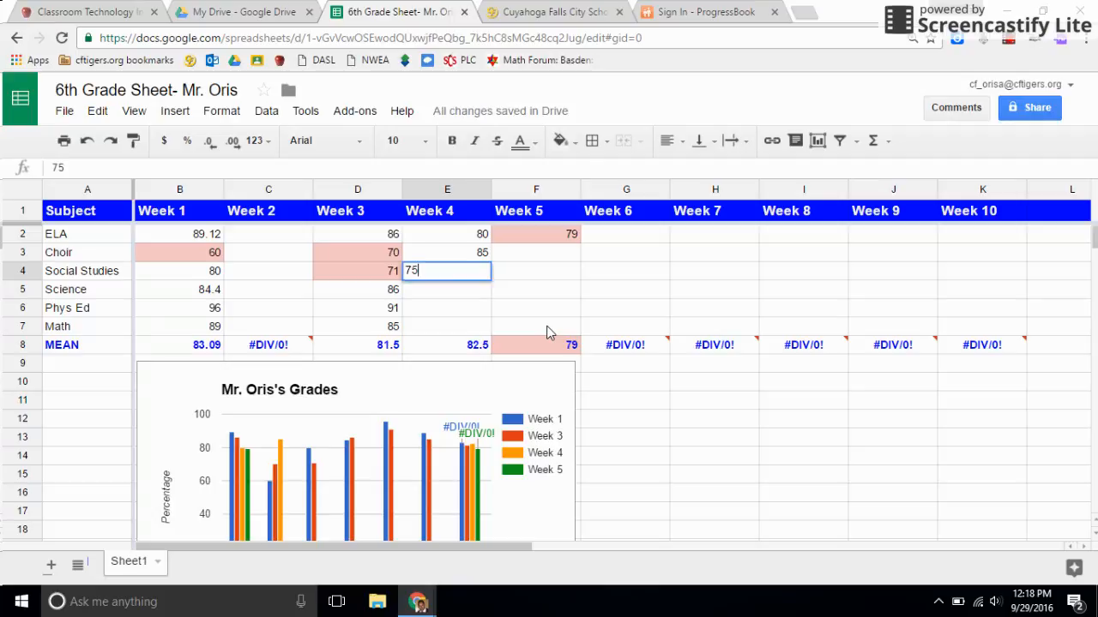
key("Return")
type("82")
key("Return")
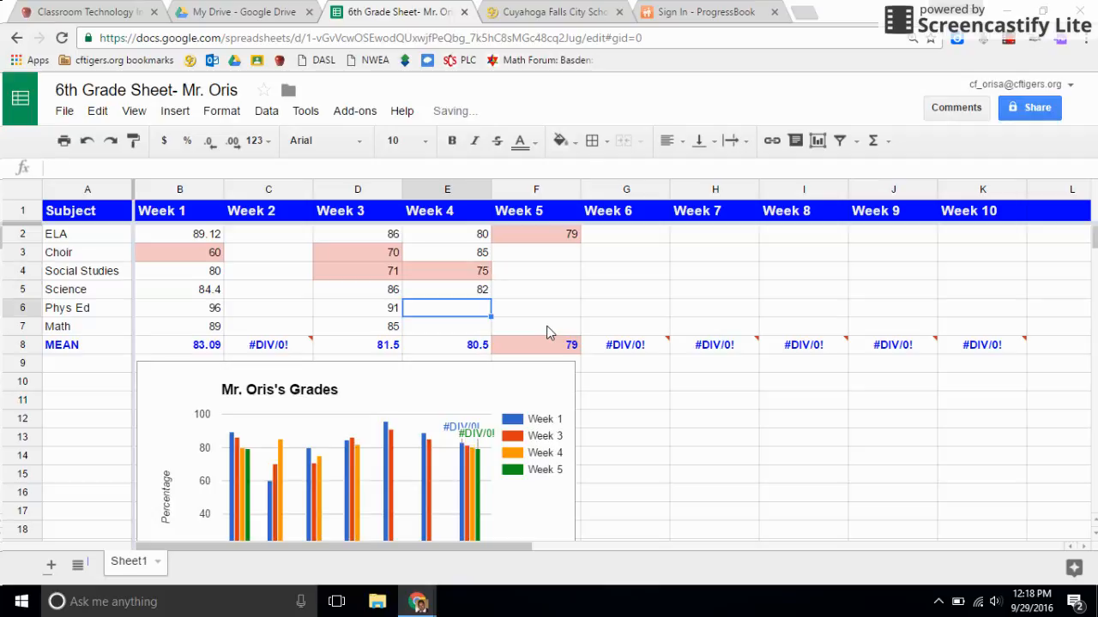
type("90")
key("Return")
type("90")
key("Return")
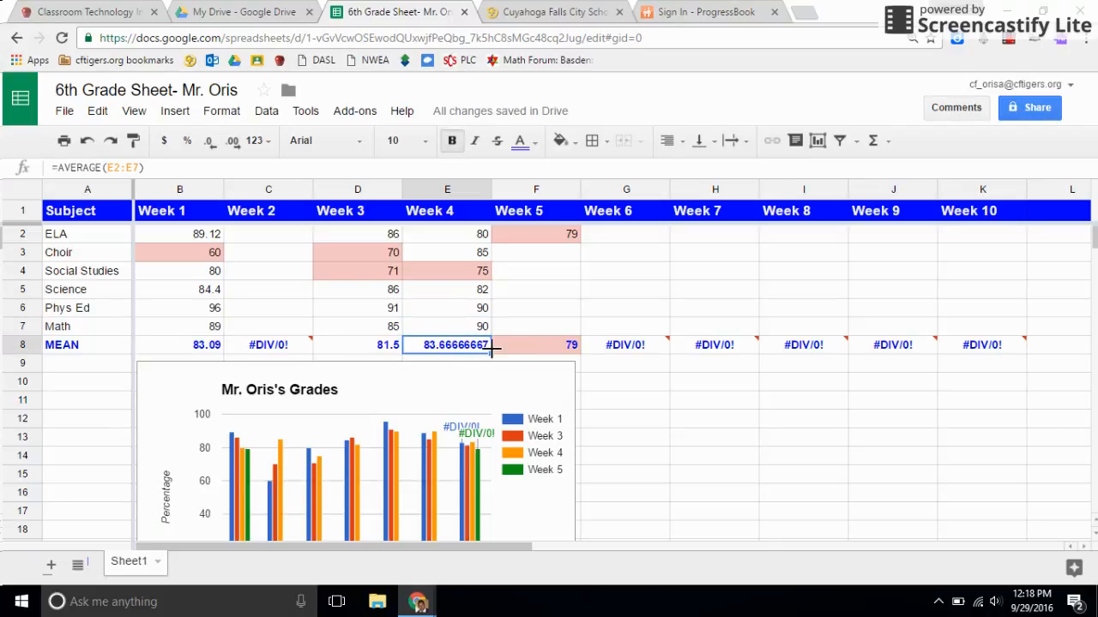
Step: Enter the Week 5 grades in F3:F6: Choir 86, Social Studies 80, Science 79 and Phys Ed 85
left_click(553, 257)
type("86")
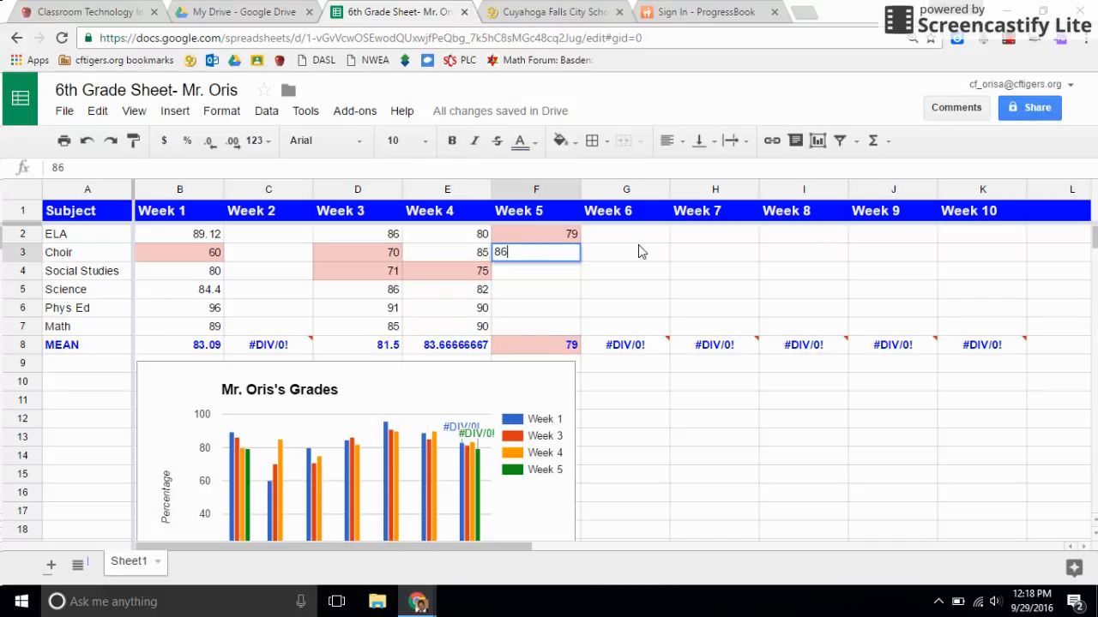
key("Return")
type("80")
key("Return")
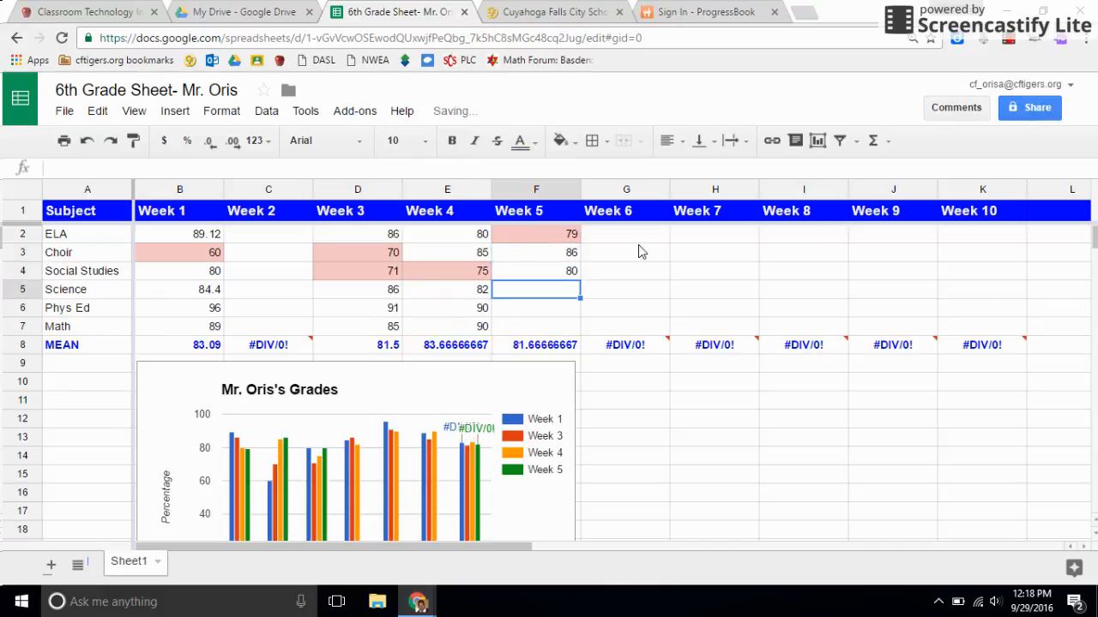
type("790")
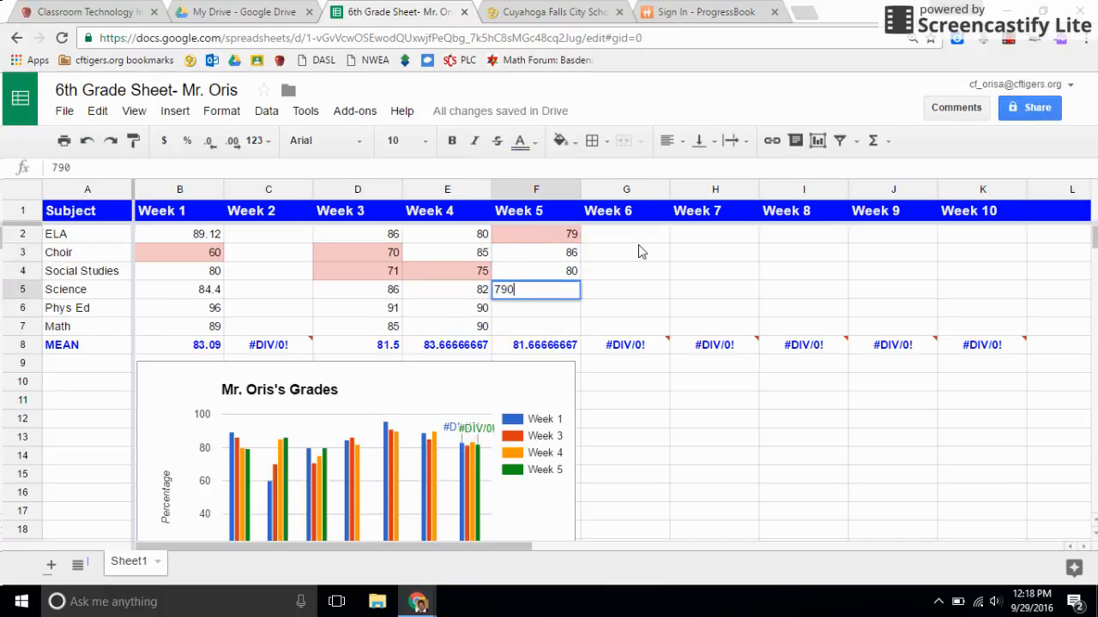
key("Return")
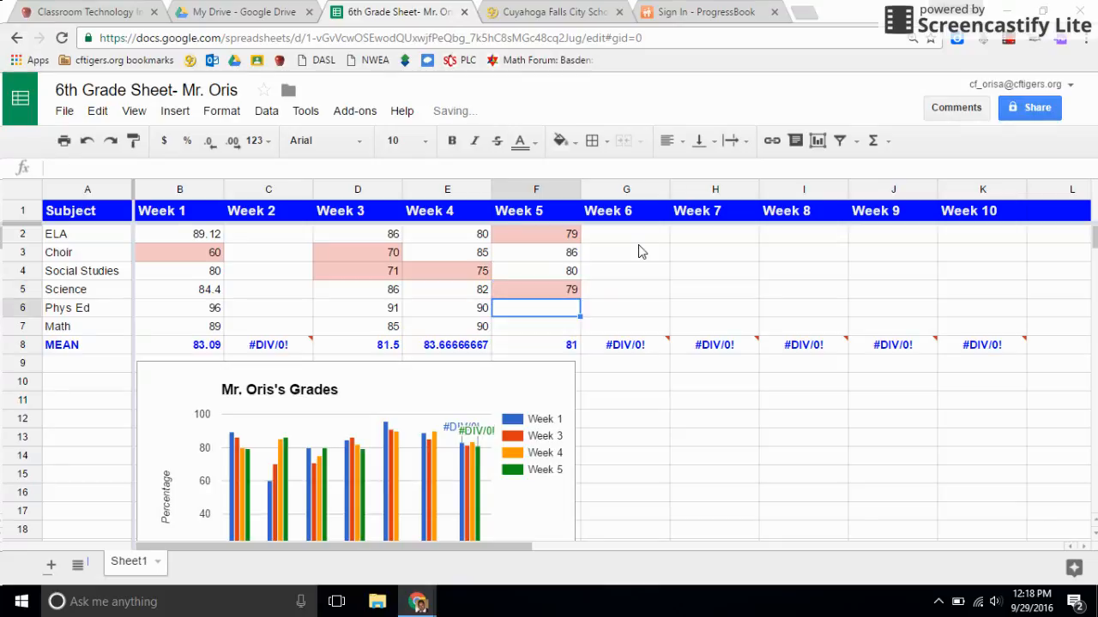
type("85")
key("Return")
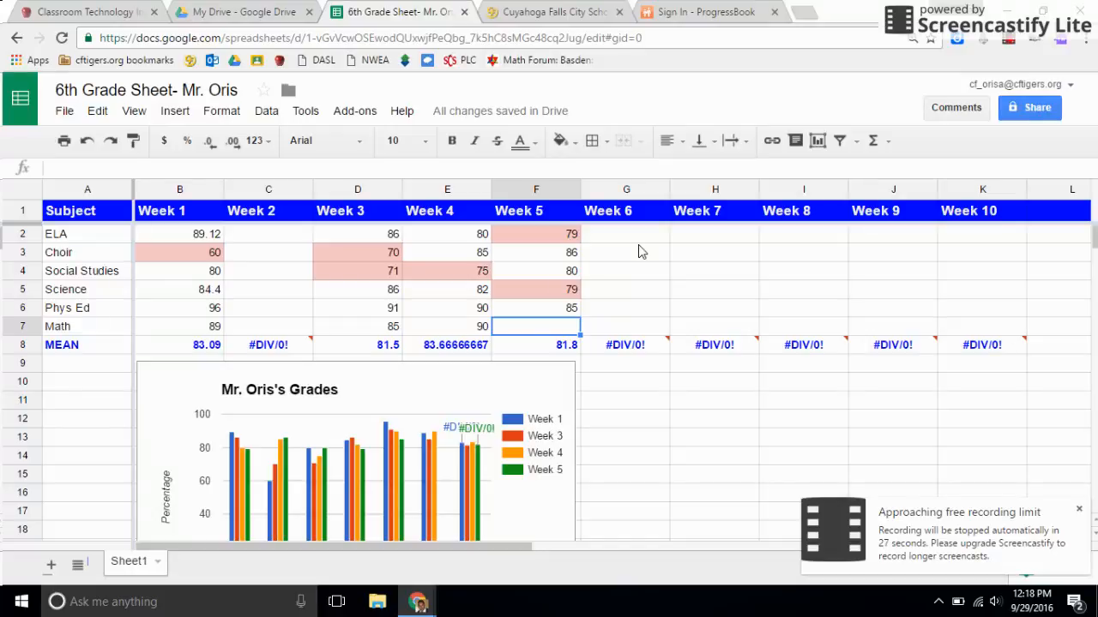
Step: Enter 60 as the Math grade for Week 5 in F7 and check the Week 5 mean and the chart
type("60")
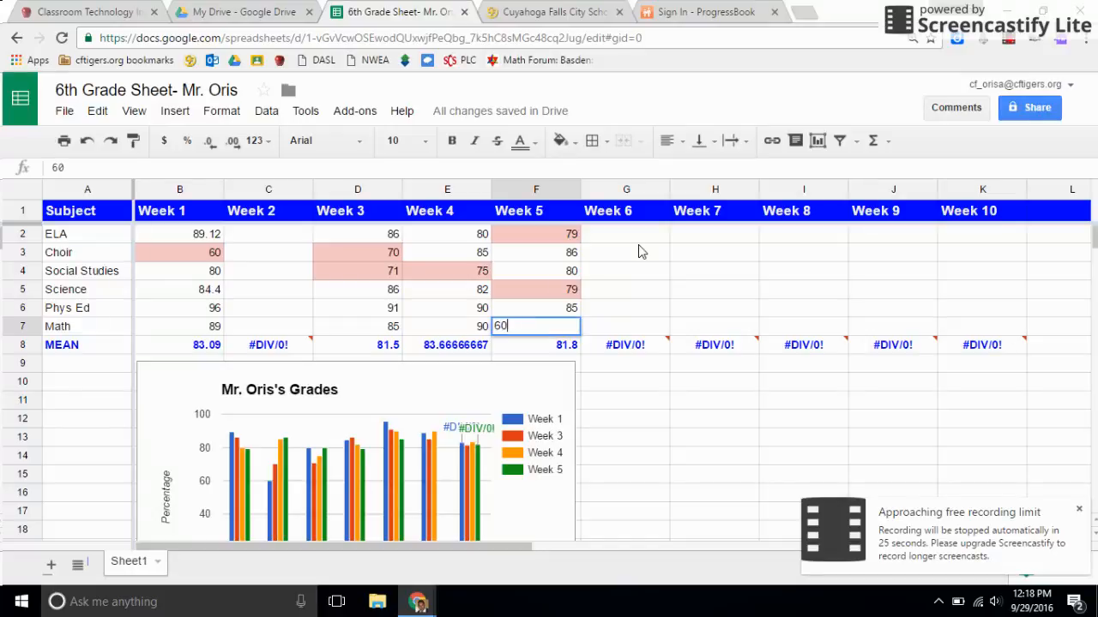
key("Return")
left_click(572, 327)
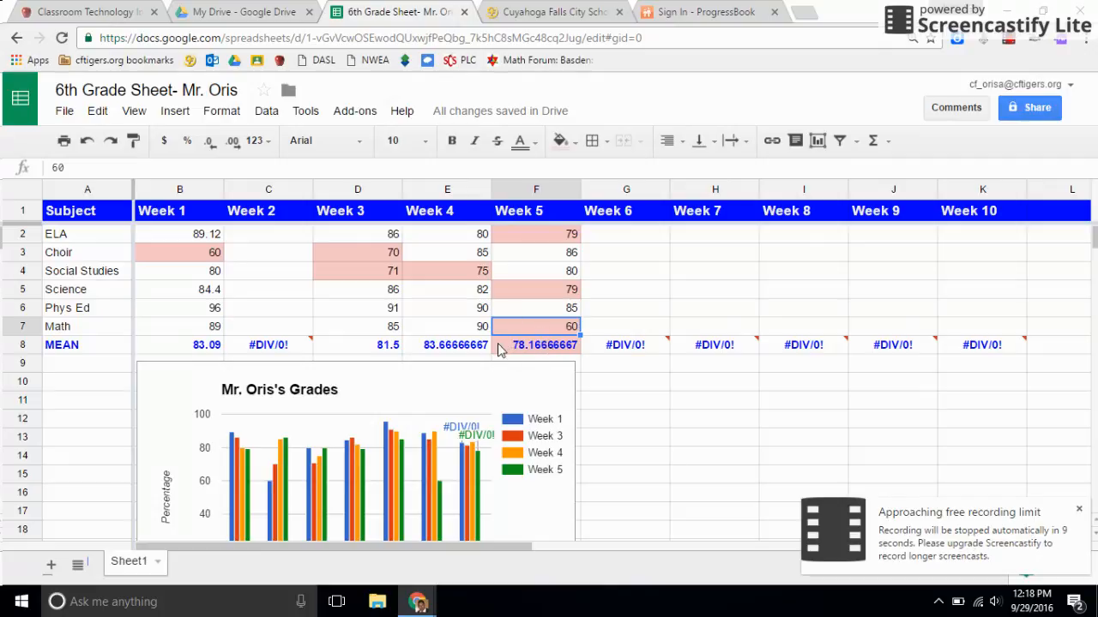
scroll(524, 305, "down", 1)
scroll(525, 294, "up", 1)
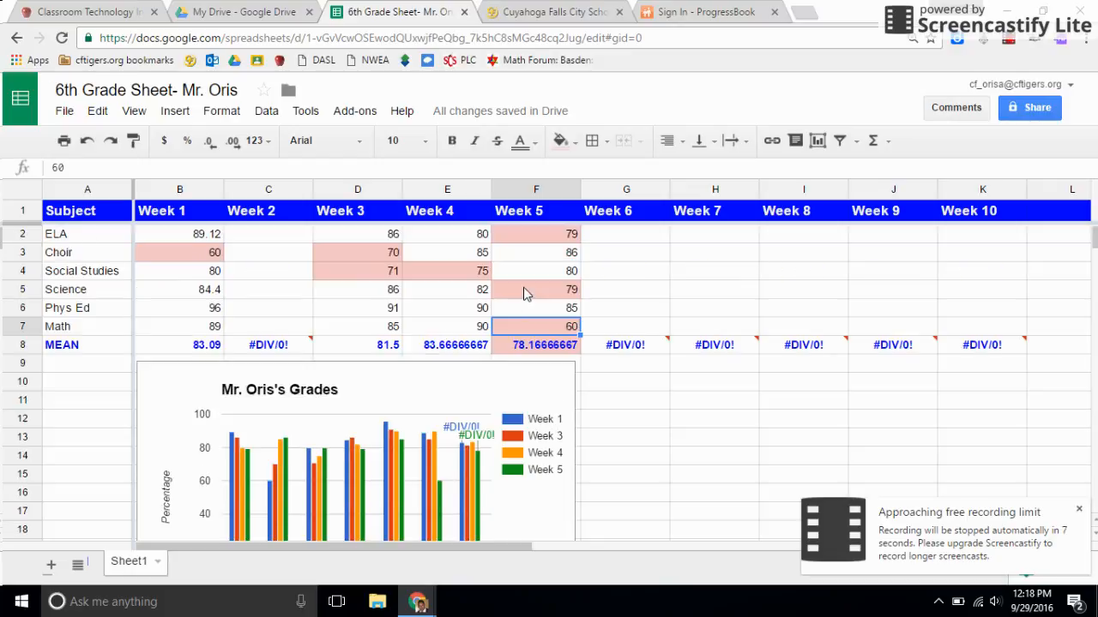